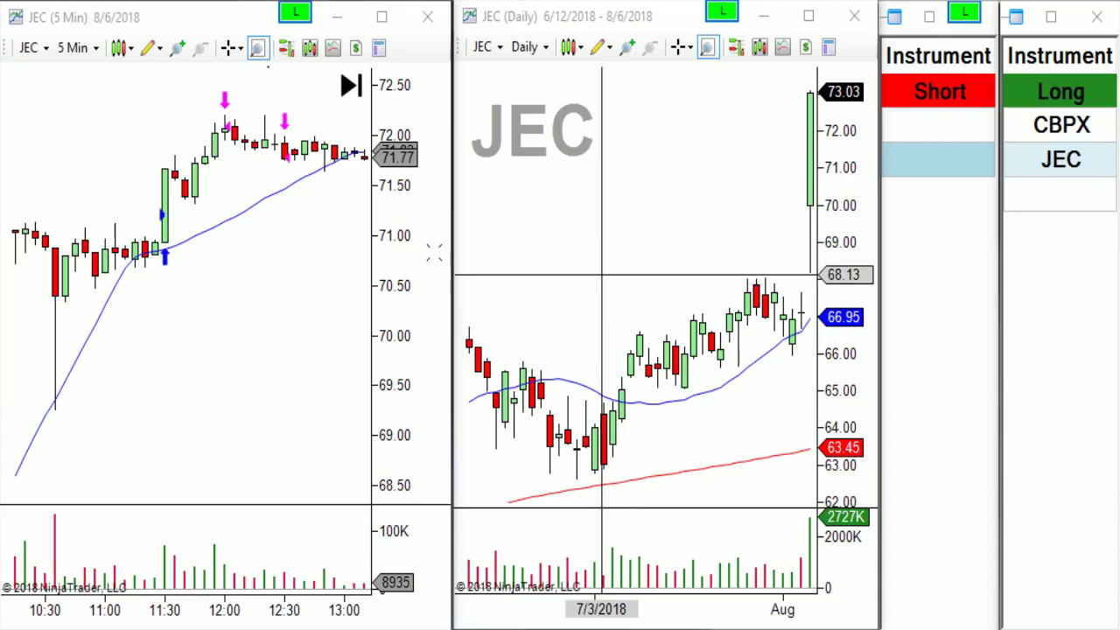
- Widen the 5-minute JEC chart to inspect the start of the 8/6 session, and restore its narrower width
left_click_drag(450, 250, 637, 253)
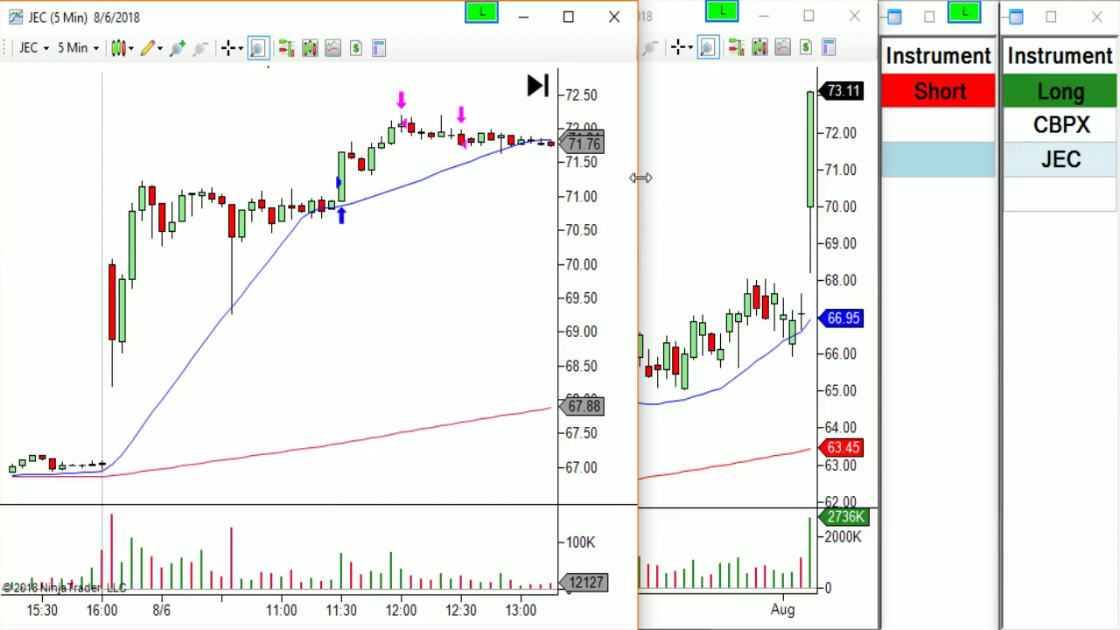
left_click_drag(638, 175, 452, 234)
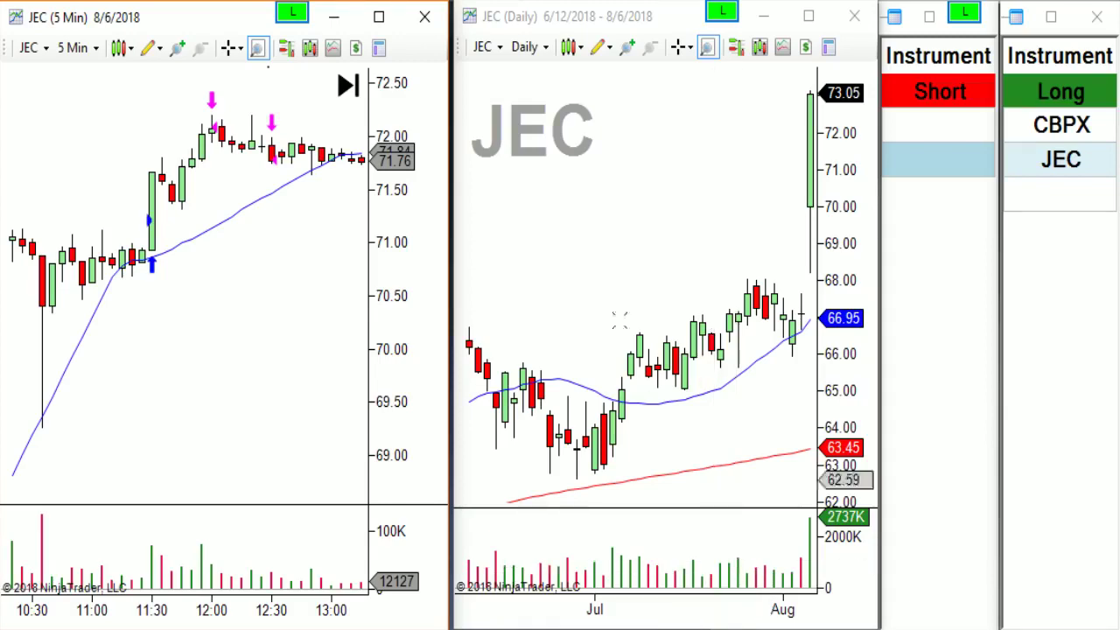
left_click_drag(449, 245, 630, 265)
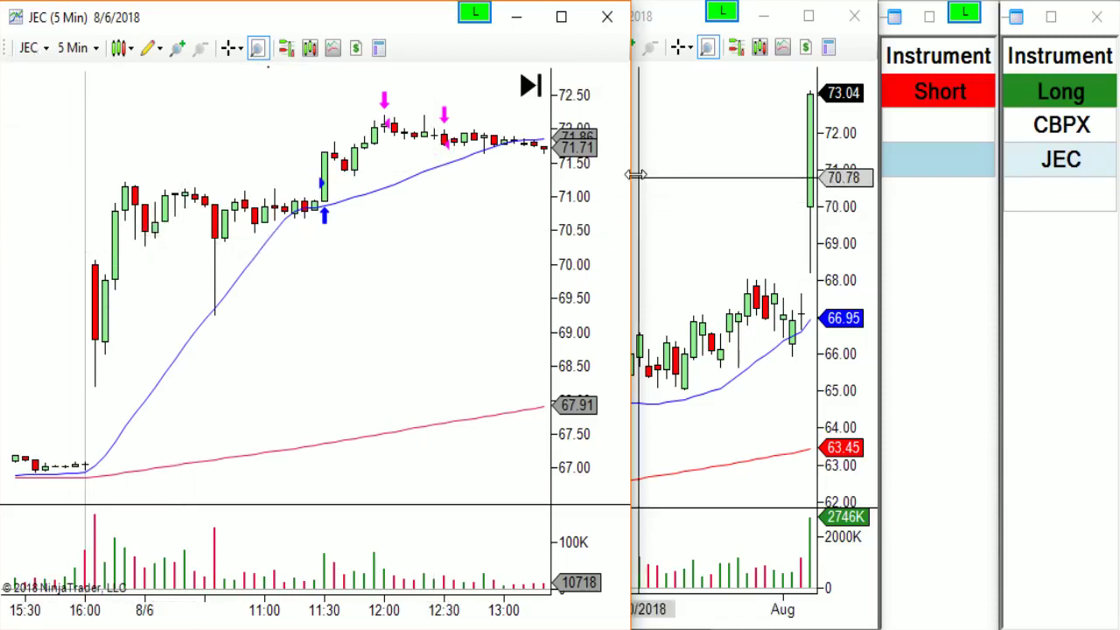
left_click_drag(628, 175, 455, 219)
- Enlarge the daily JEC chart, review it on the monthly and weekly intervals, and return it to daily at its former width
left_click(603, 251)
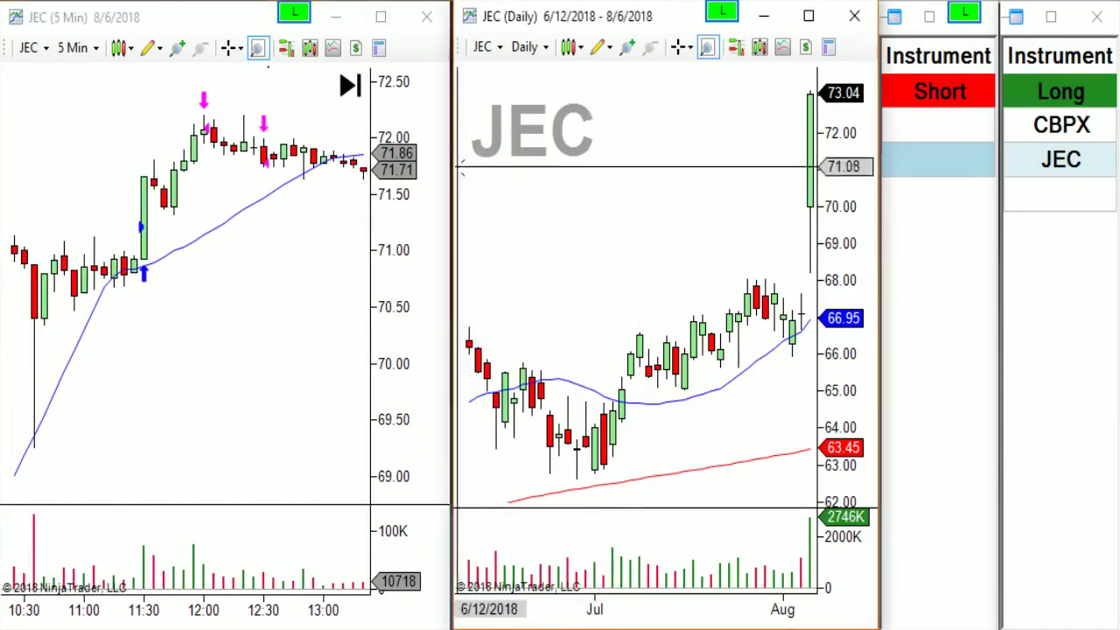
left_click_drag(451, 157, 105, 184)
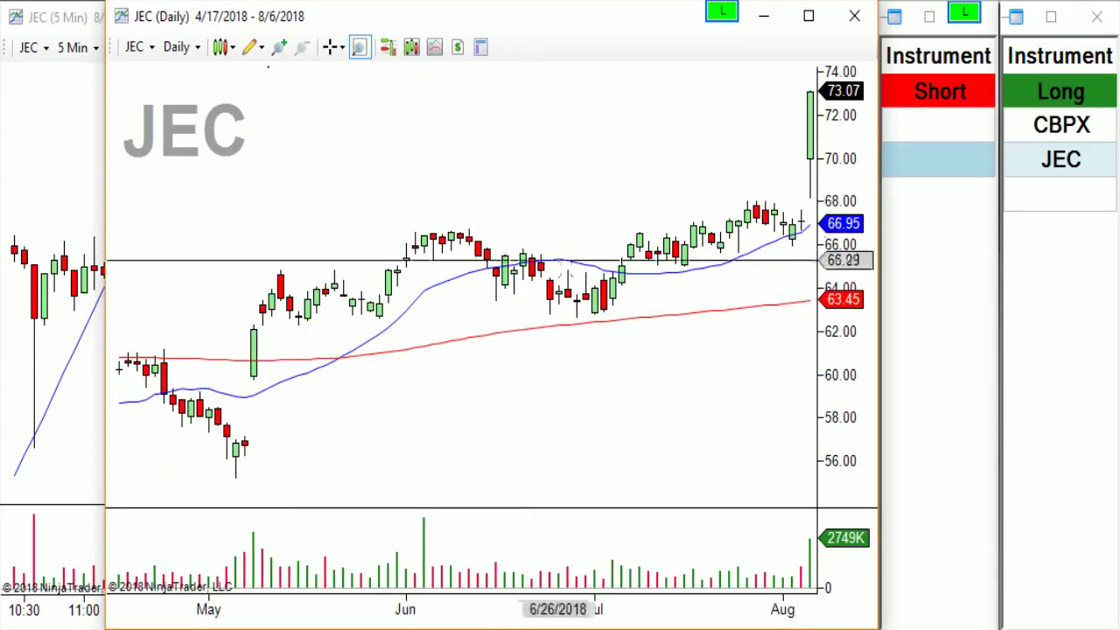
left_click(191, 48)
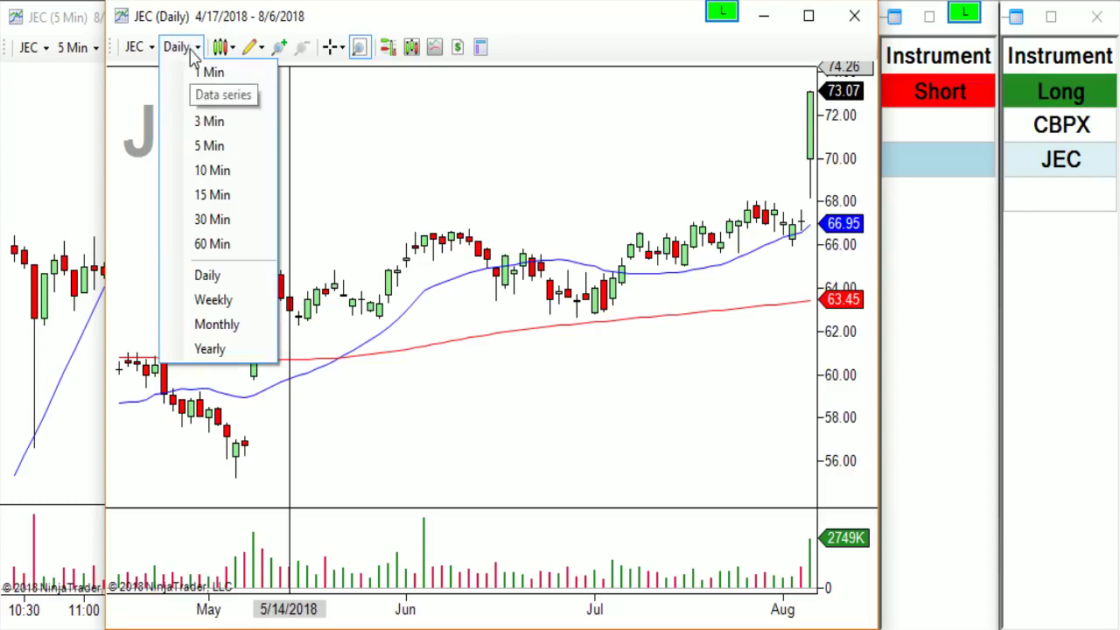
left_click(221, 328)
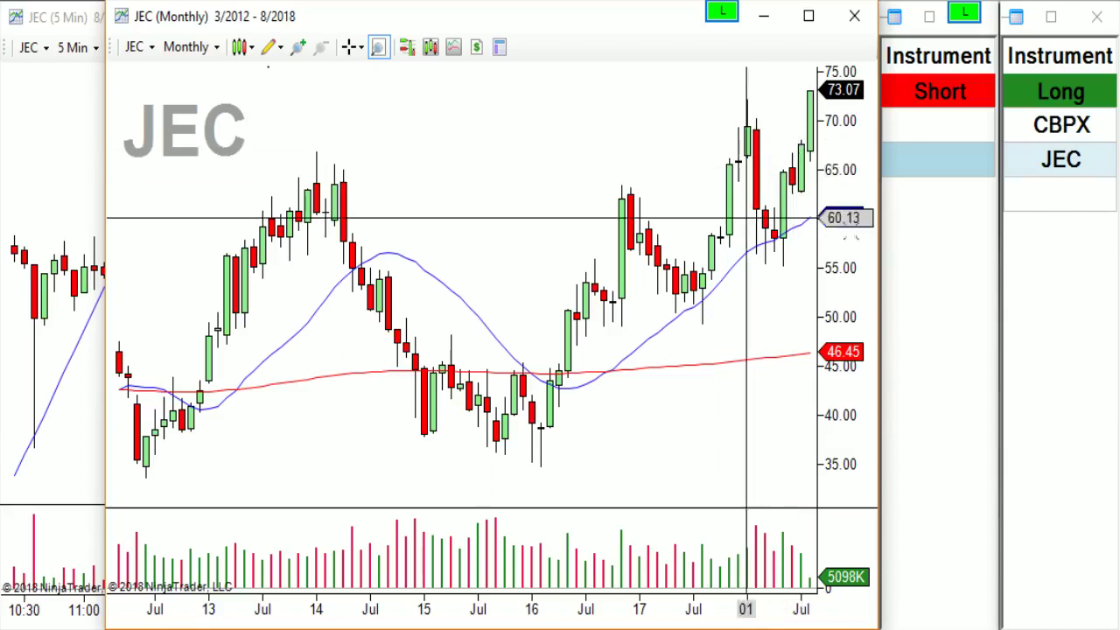
left_click(187, 46)
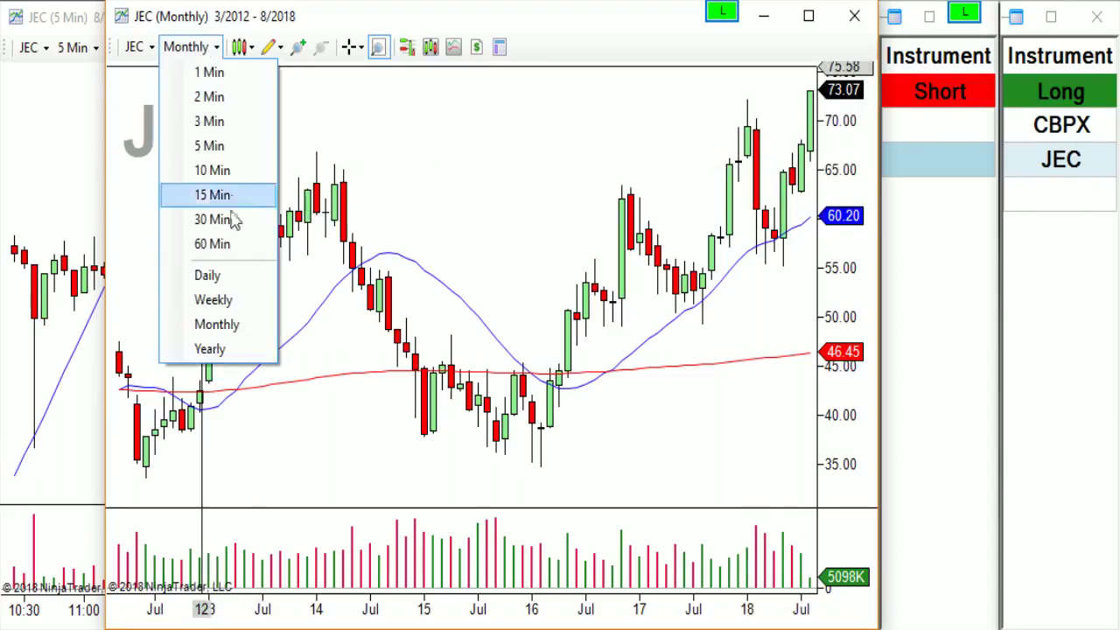
left_click(212, 300)
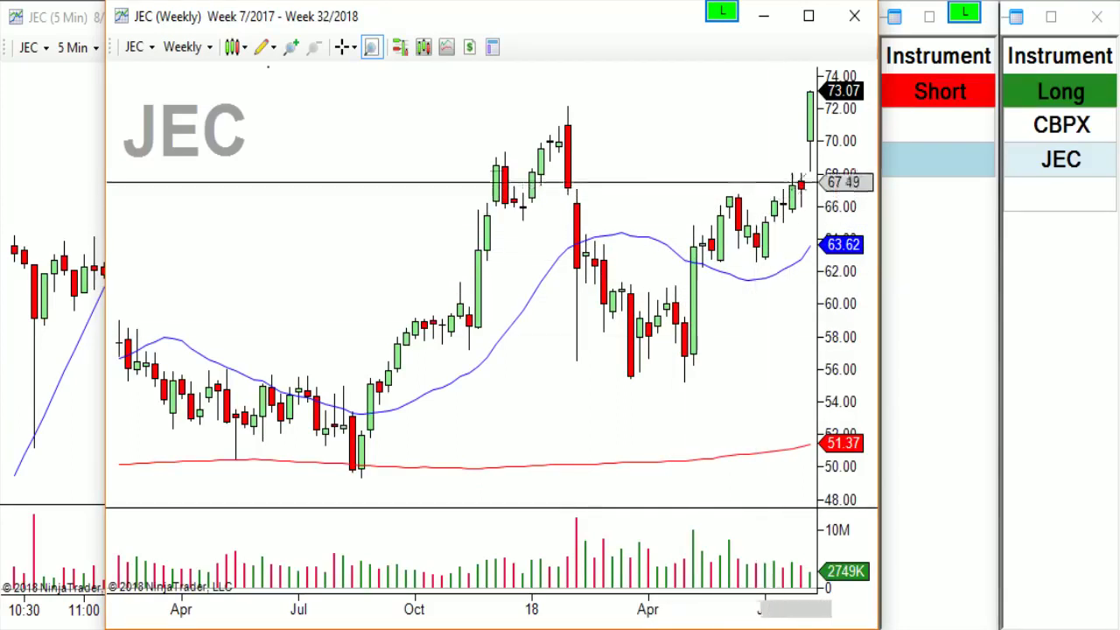
left_click(207, 48)
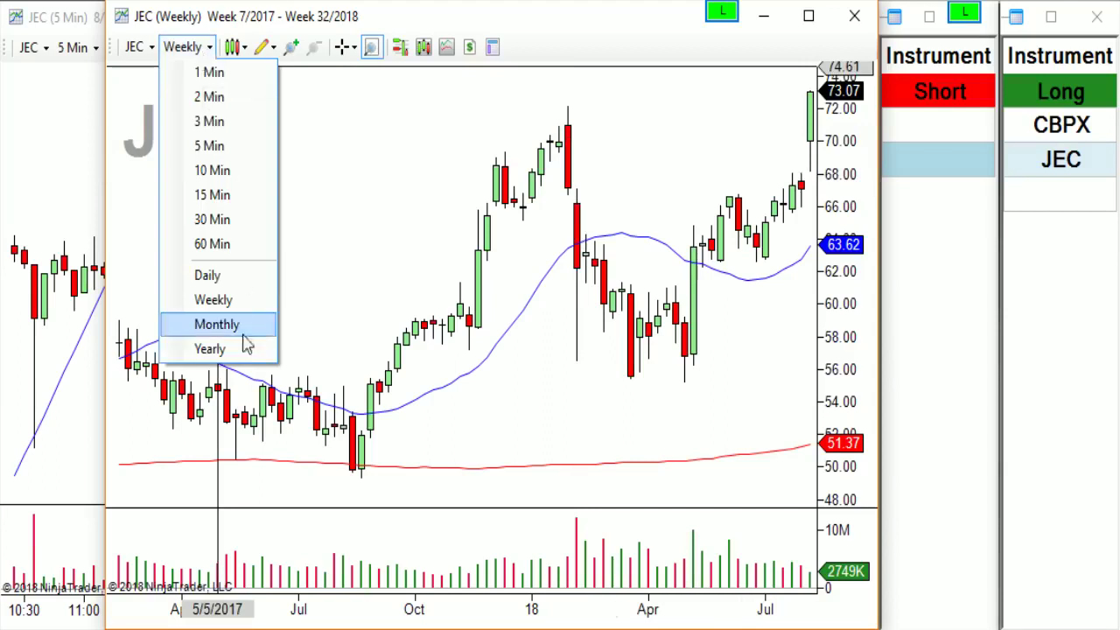
left_click(243, 300)
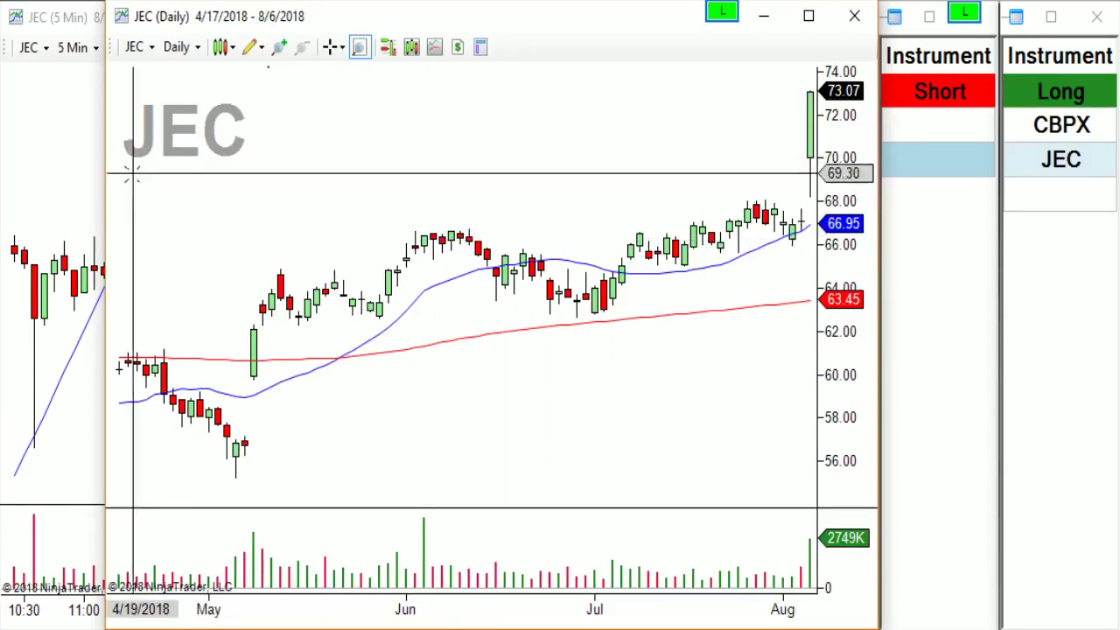
left_click_drag(103, 189, 447, 178)
- Widen the 5-minute JEC chart and review the 8/6 price action from the opening bars through 12:30
left_click(318, 294)
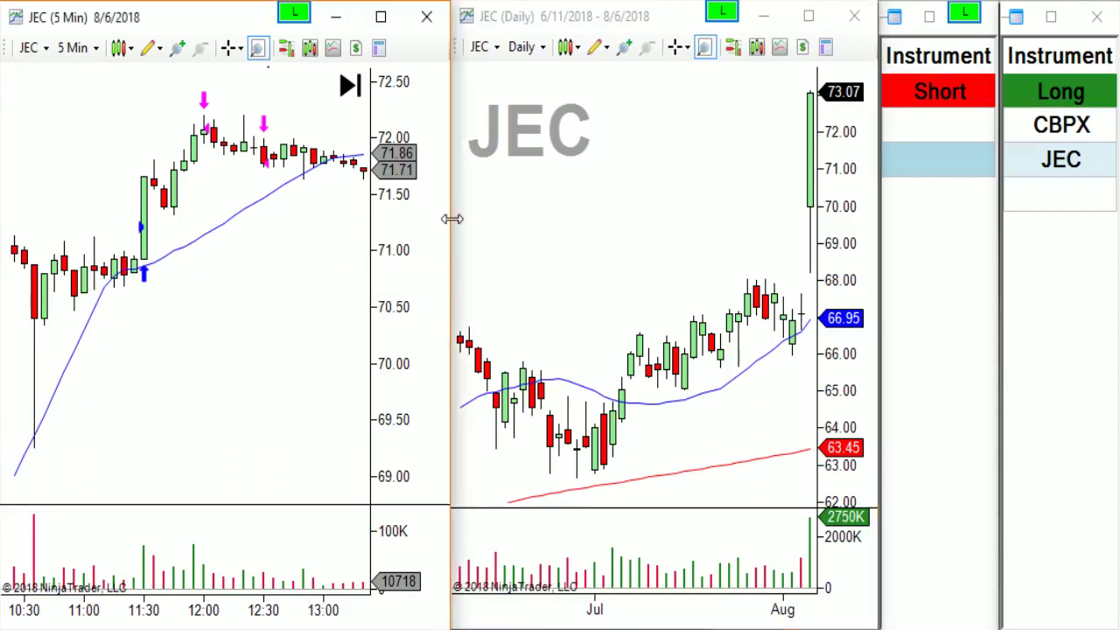
left_click_drag(451, 219, 738, 201)
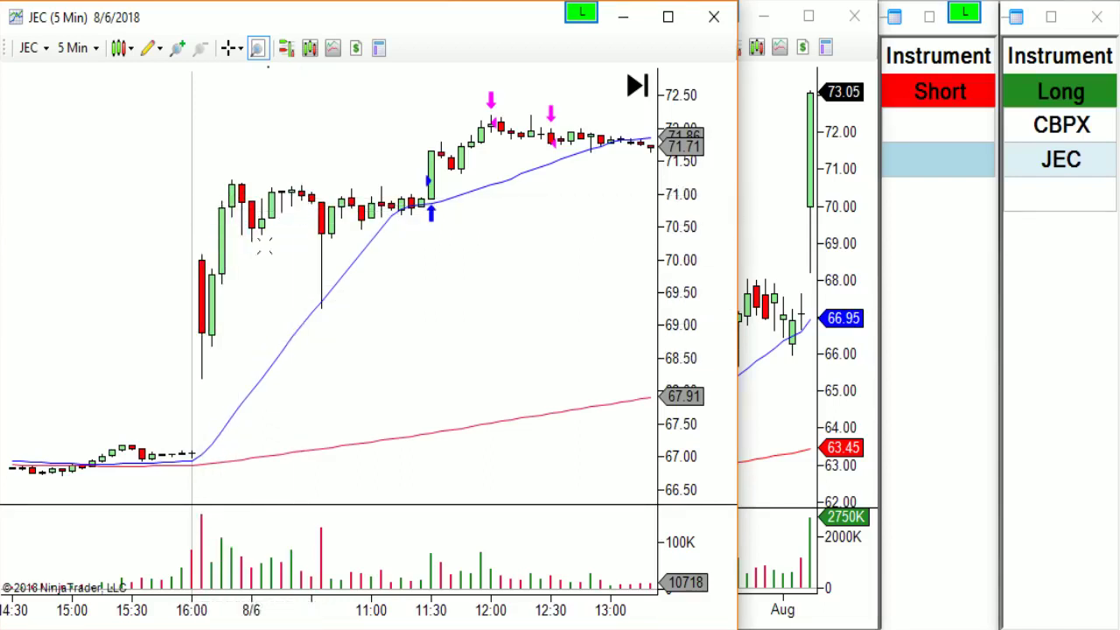
mouse_move(131, 275)
left_mouse_down()
mouse_move(280, 275)
mouse_move(317, 298)
mouse_move(398, 292)
left_mouse_up()
left_click_drag(540, 214, 538, 311)
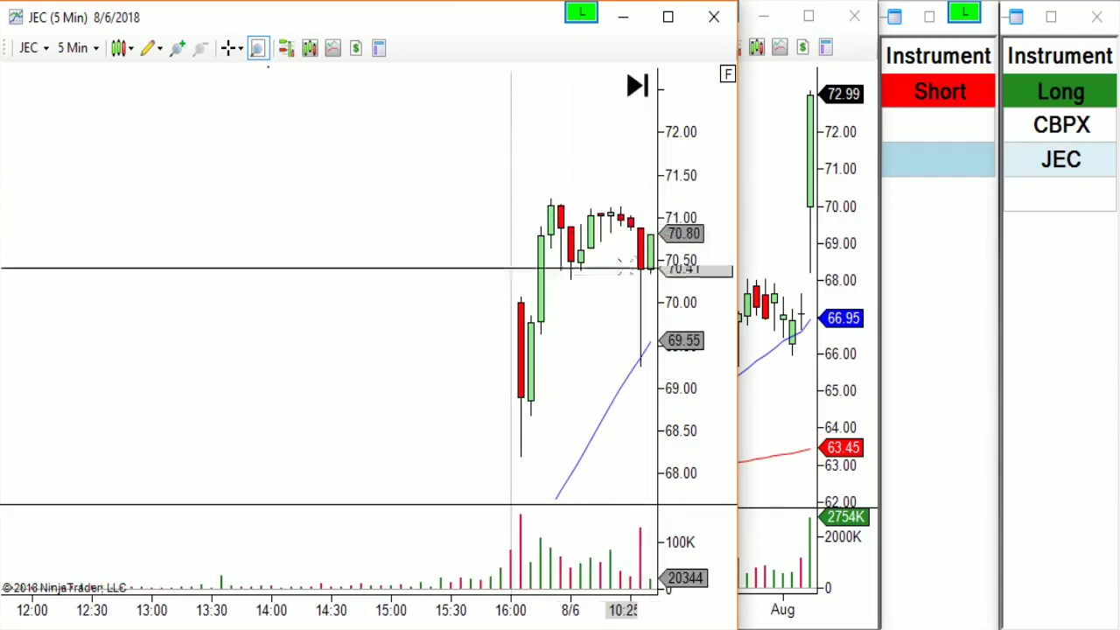
left_click_drag(430, 295, 346, 285)
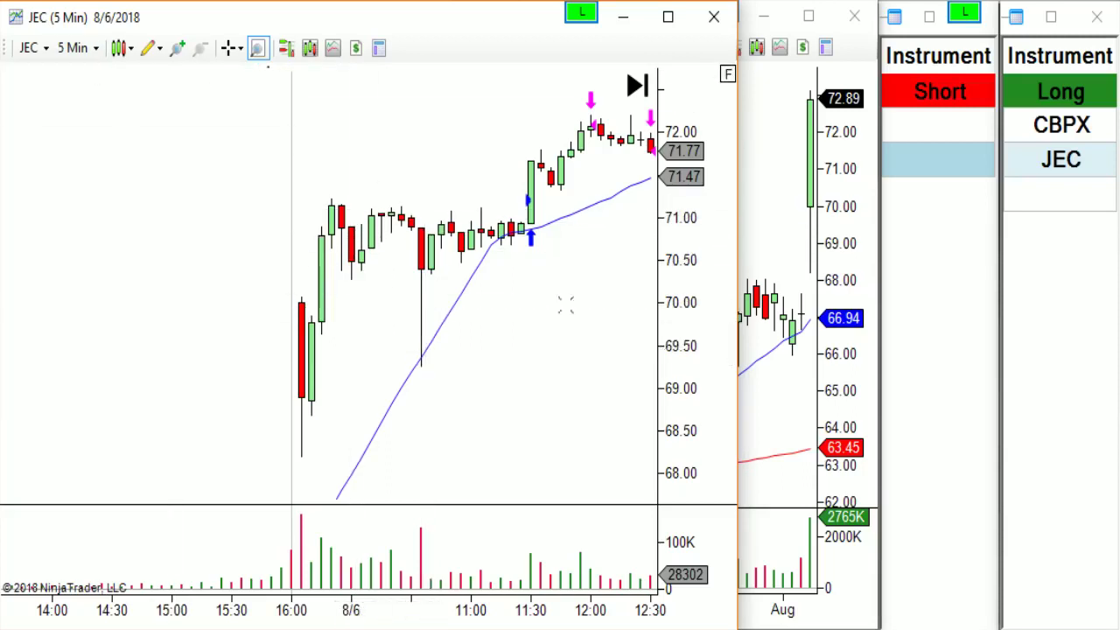
- Set the daily chart to a 1-minute interval, enlarge it, and examine the morning range around 10:33
left_click(783, 193)
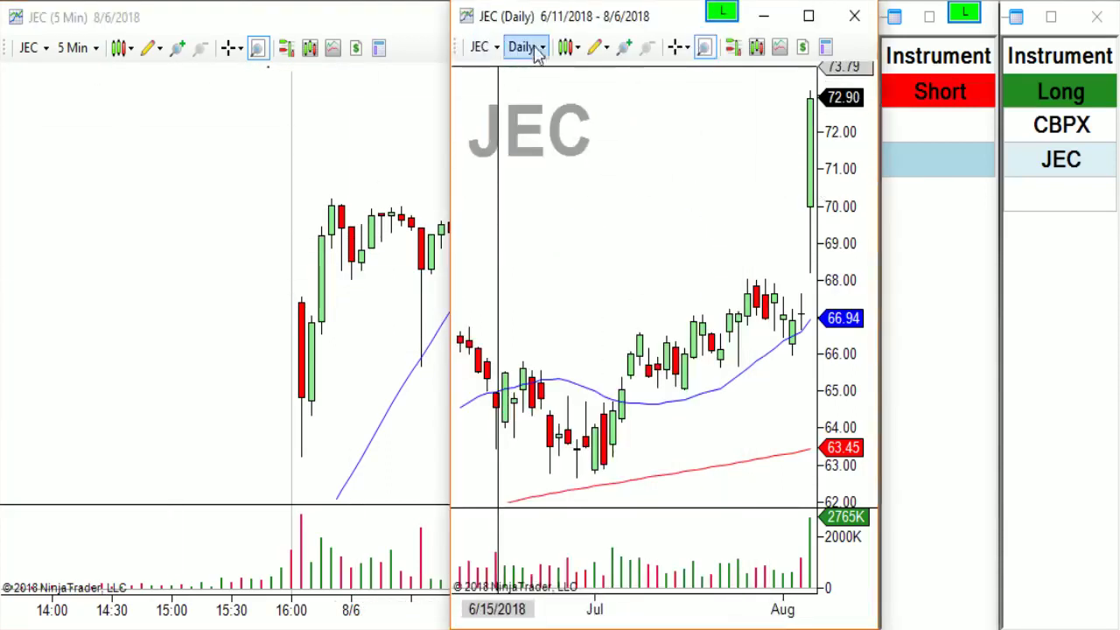
left_click(522, 47)
left_click(551, 72)
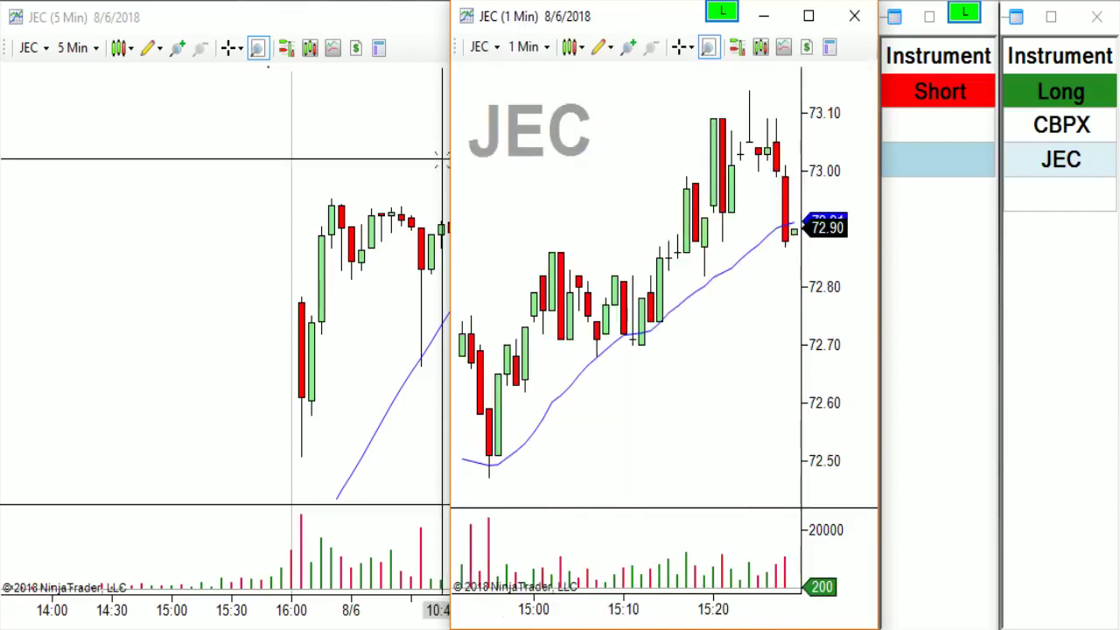
left_click_drag(444, 154, 595, 218)
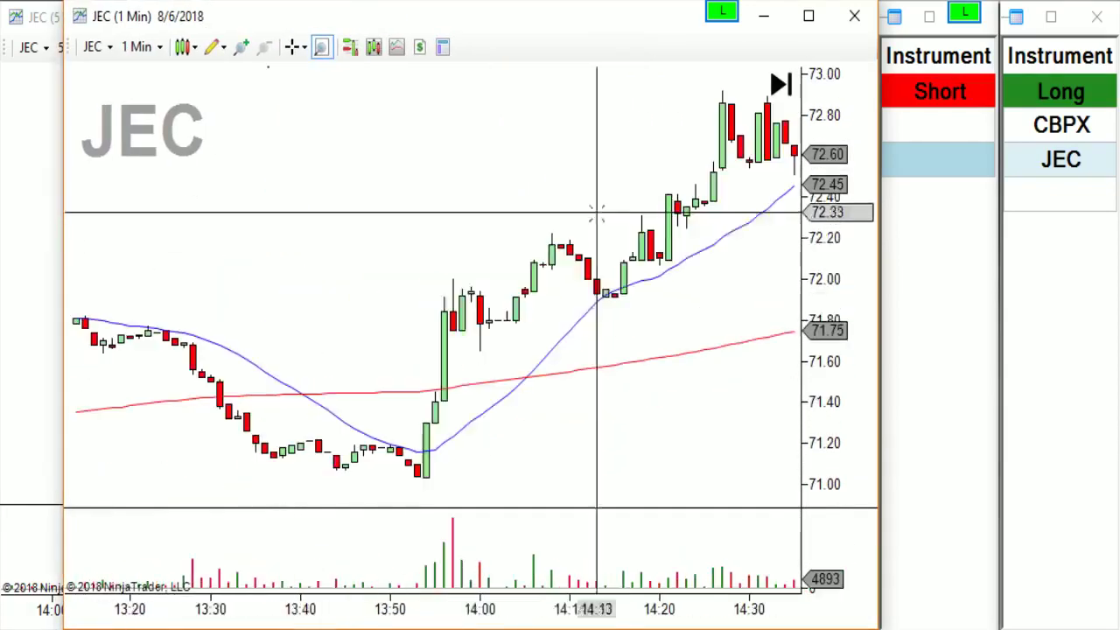
left_click_drag(143, 254, 635, 358)
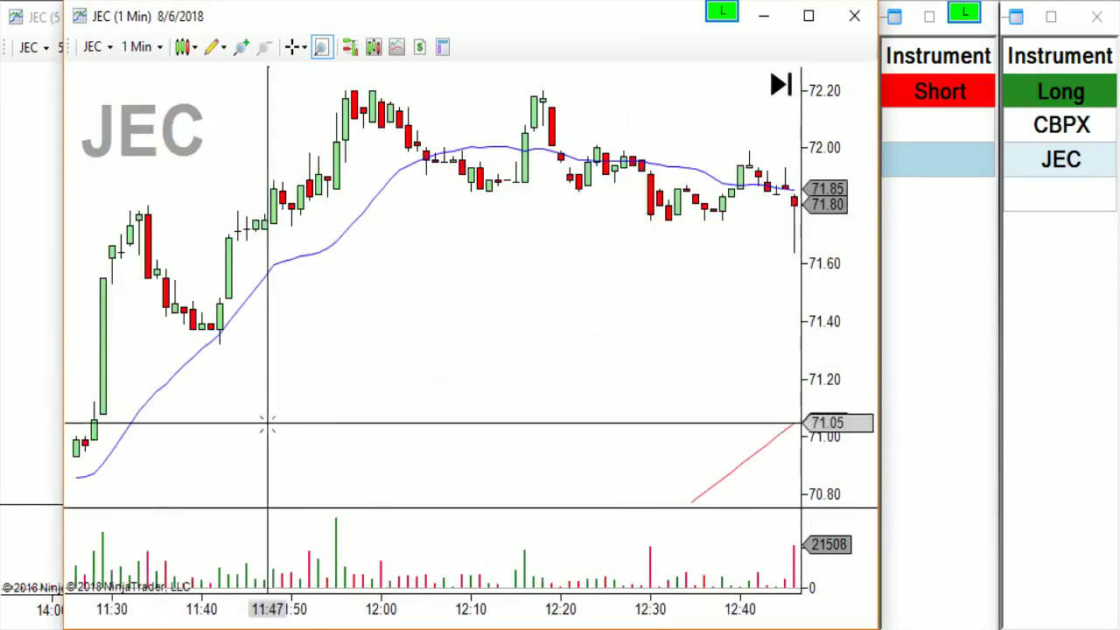
left_click_drag(79, 420, 475, 425)
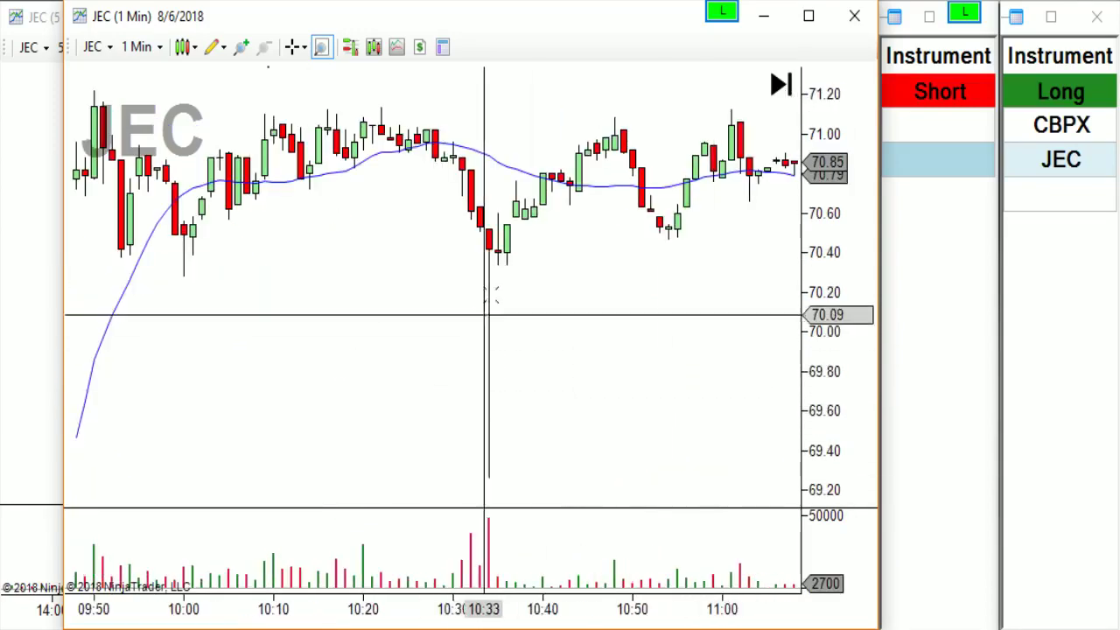
left_click_drag(487, 269, 609, 322)
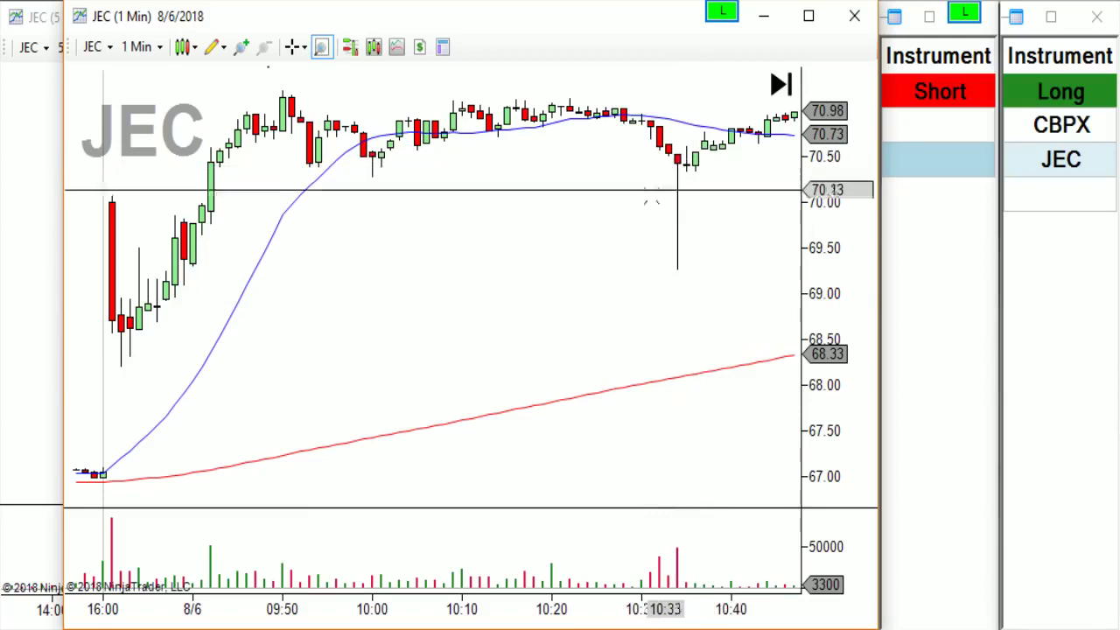
- Mark the morning range on the 1-minute chart with horizontal lines at about 71.2 and 70.2, and examine the 10:34 bar against them
left_click_drag(594, 226, 605, 327)
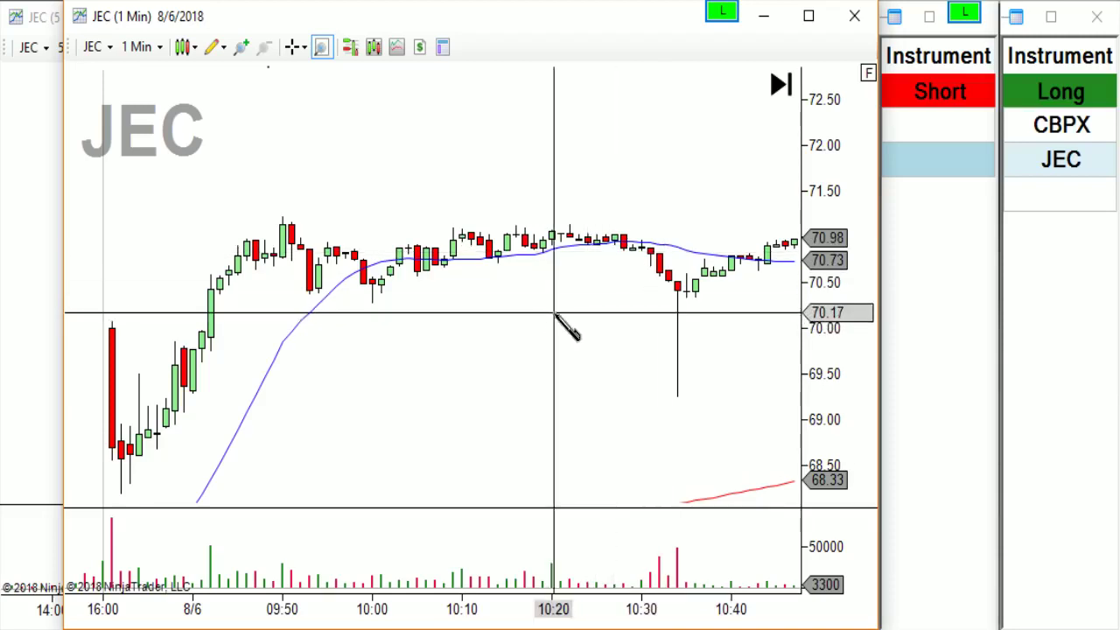
left_click_drag(554, 305, 536, 221)
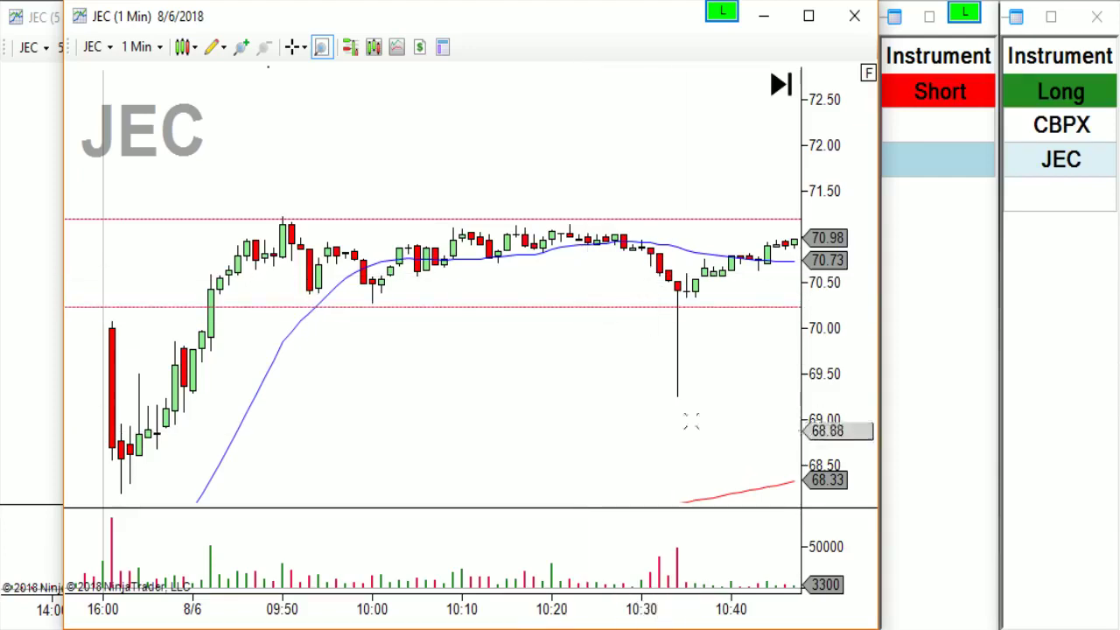
left_click_drag(530, 408, 412, 362)
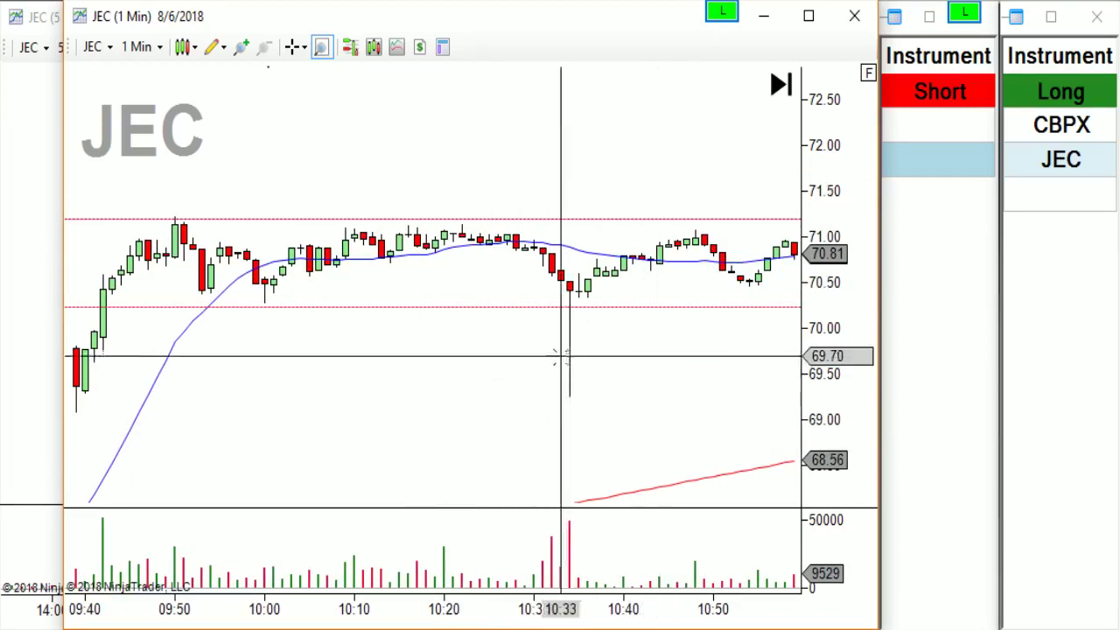
left_click_drag(560, 356, 591, 348)
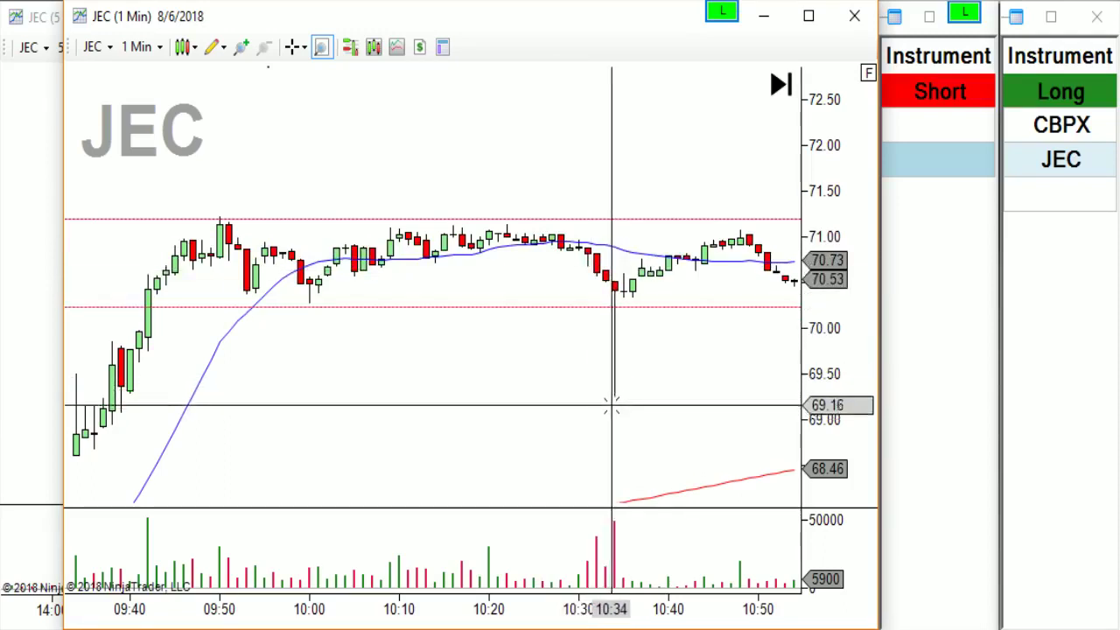
left_click_drag(560, 379, 649, 360)
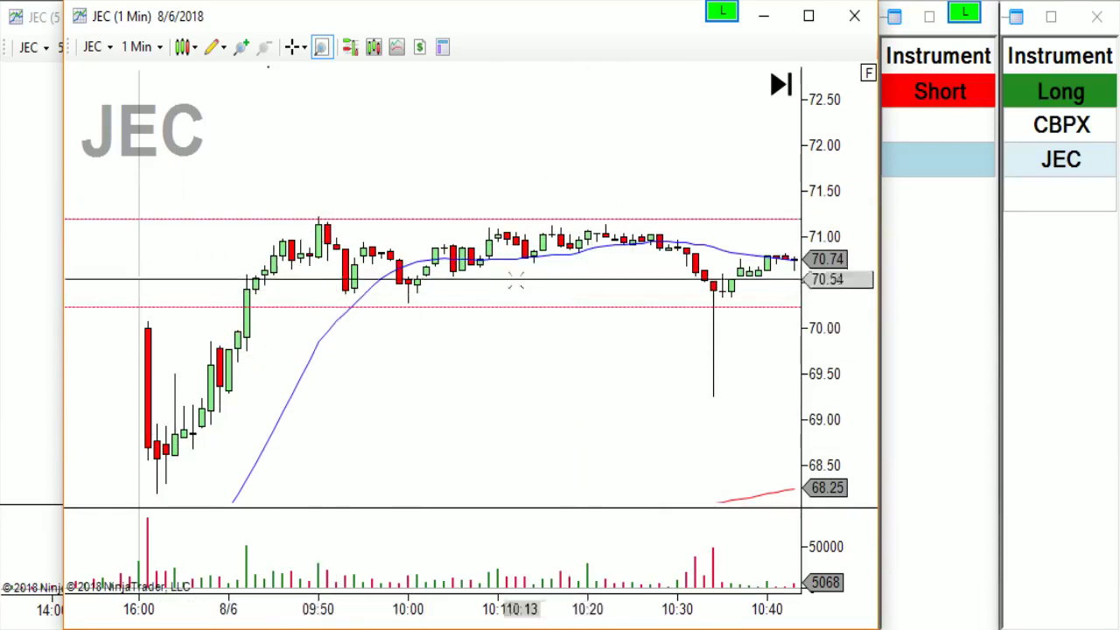
left_click_drag(568, 378, 518, 253)
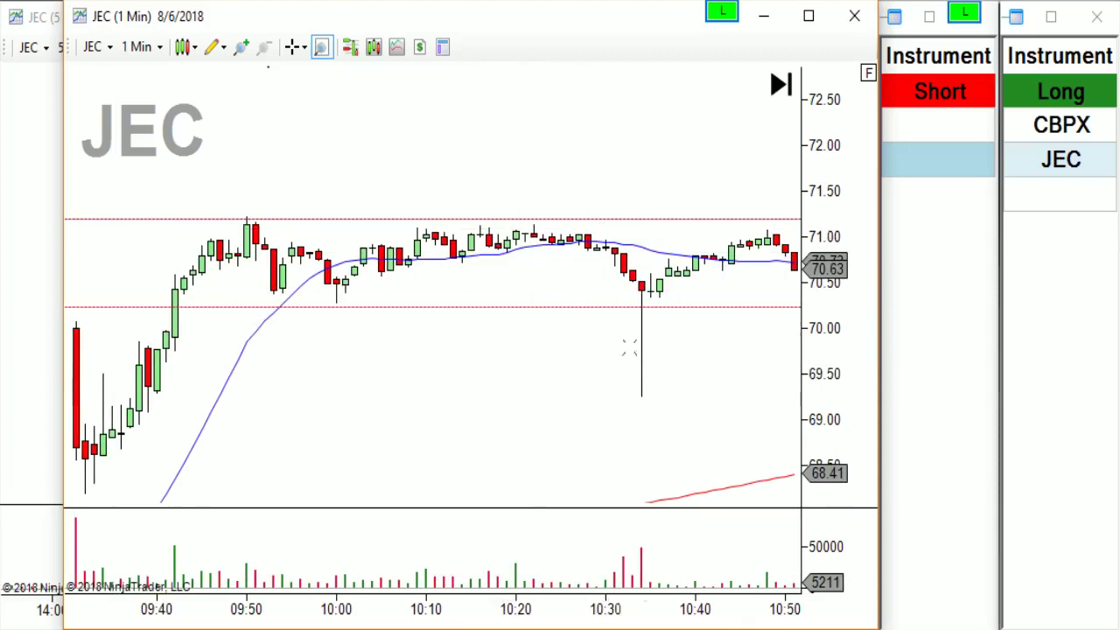
left_click_drag(582, 370, 525, 302)
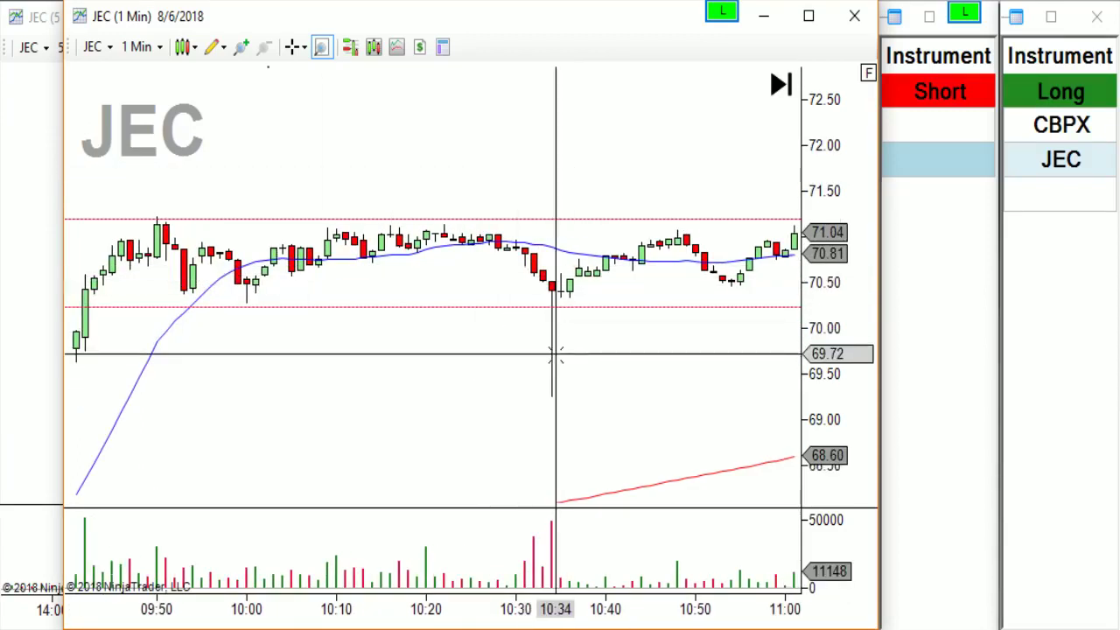
- Delete both horizontal lines marking the morning range on the 1-minute chart
left_click(484, 308)
key("Delete")
left_click(507, 219)
key("Delete")
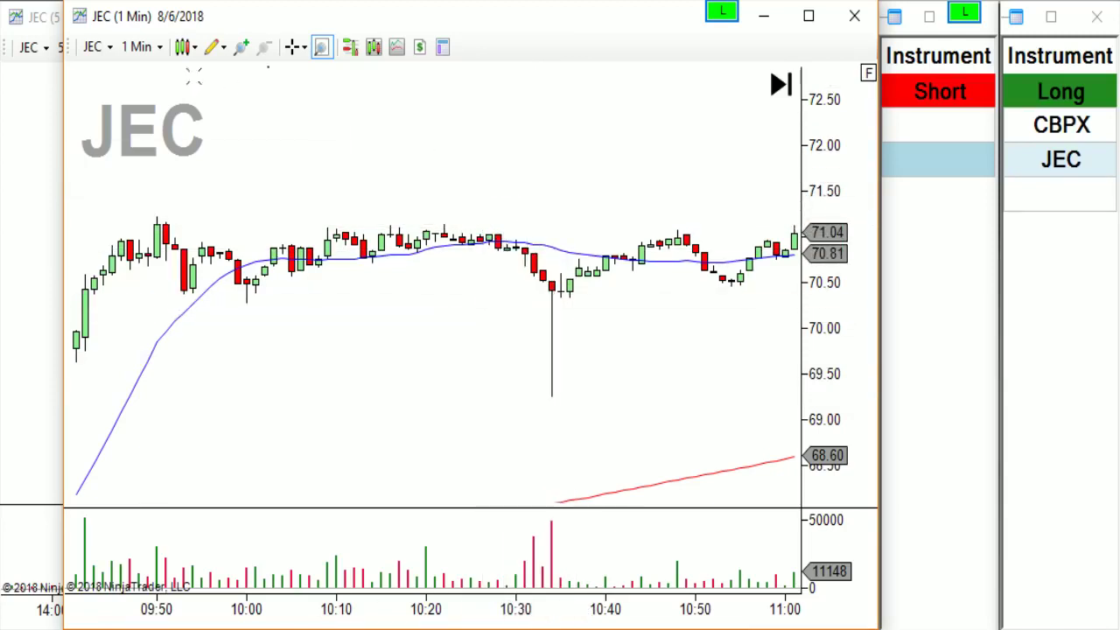
- Switch the 1-minute chart to a 5-minute interval and review the session from its opening through 13:30
left_click(143, 48)
left_click(178, 147)
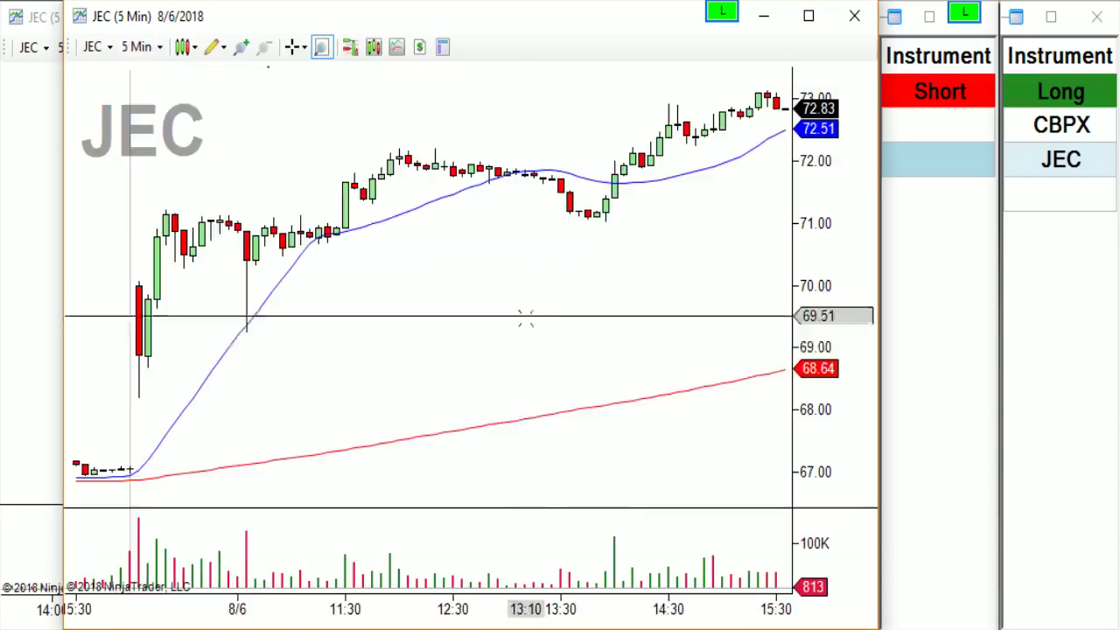
left_click_drag(383, 327, 601, 296)
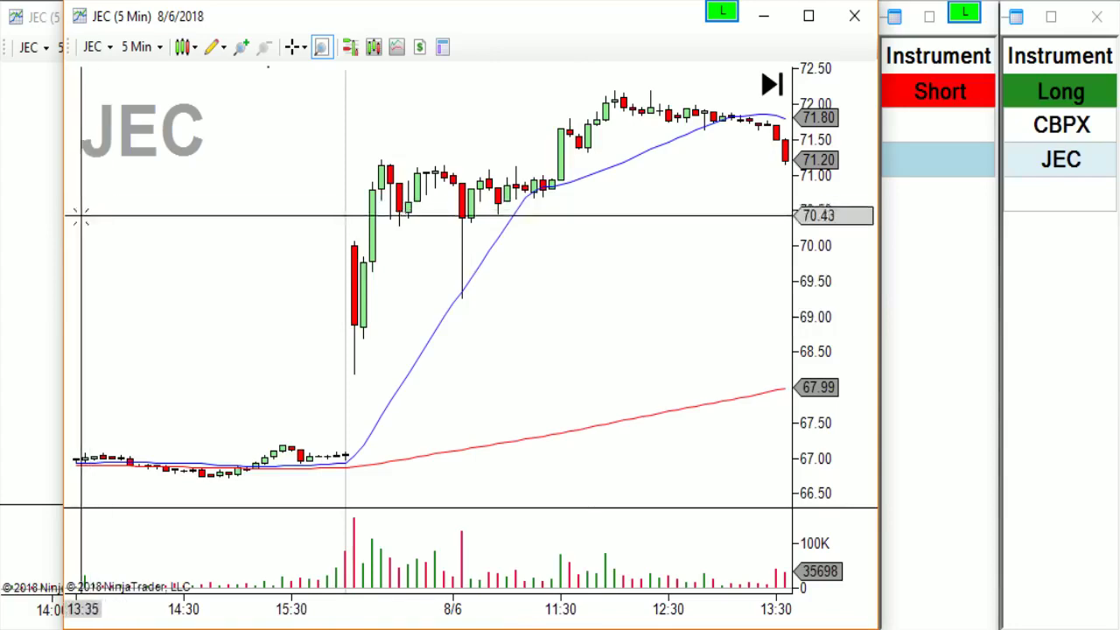
- Return the enlarged chart to the daily interval and narrow its window to uncover the 5-minute trade chart
left_click(131, 47)
left_click(153, 272)
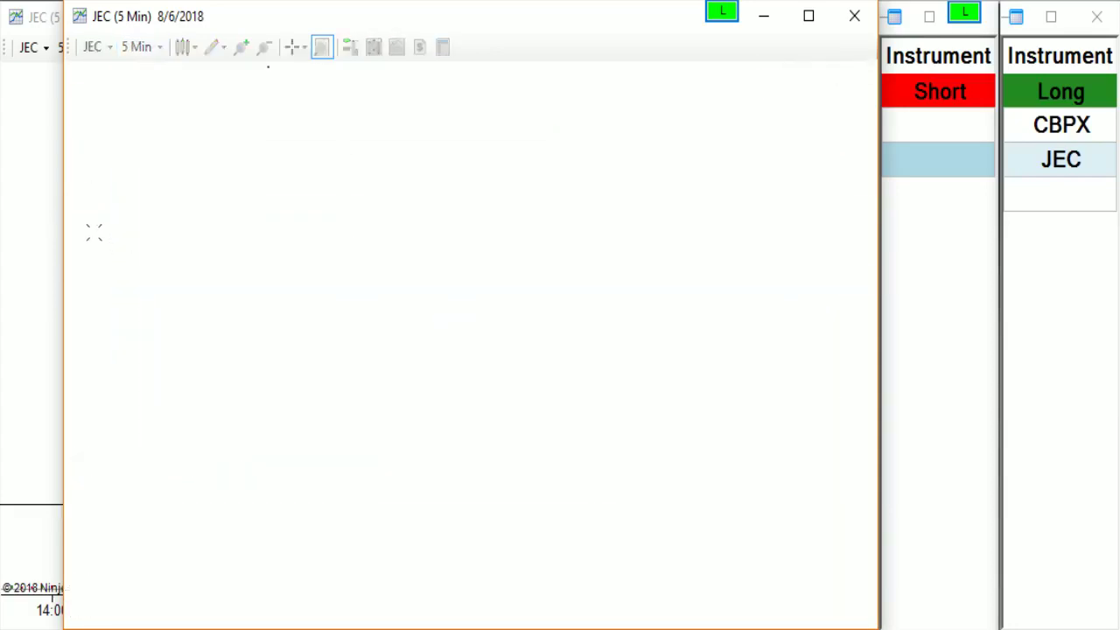
left_click_drag(61, 202, 497, 245)
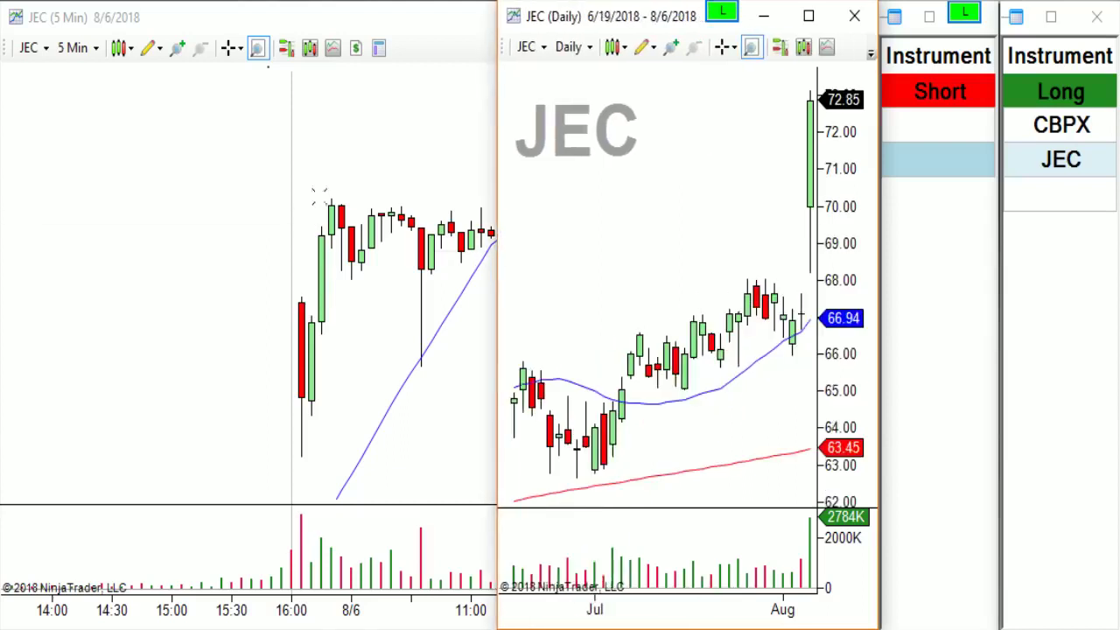
- Place a horizontal line at about 71.2 along the early-session high on the 5-minute trade chart
left_click(468, 207)
scroll(448, 210, "down", 2)
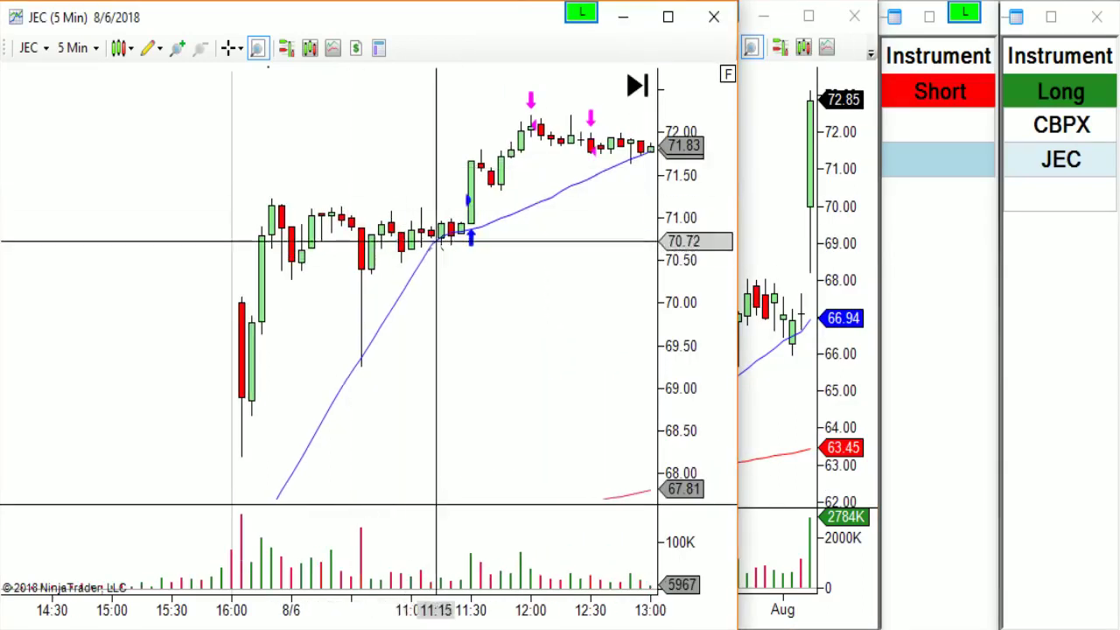
left_click(428, 203)
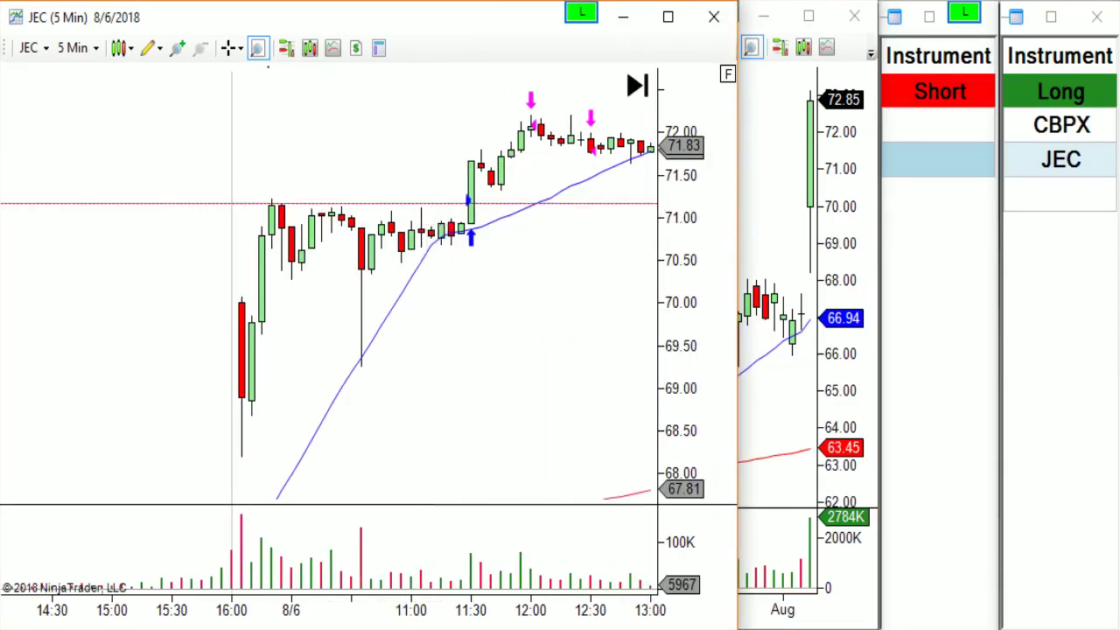
- Check the trade-alert image for JEC's changed stop and place a horizontal line at about 70.63 on the 5-minute chart
mouse_move(262, 0)
left_mouse_down()
mouse_move(263, 18)
mouse_move(260, 3)
left_mouse_up()
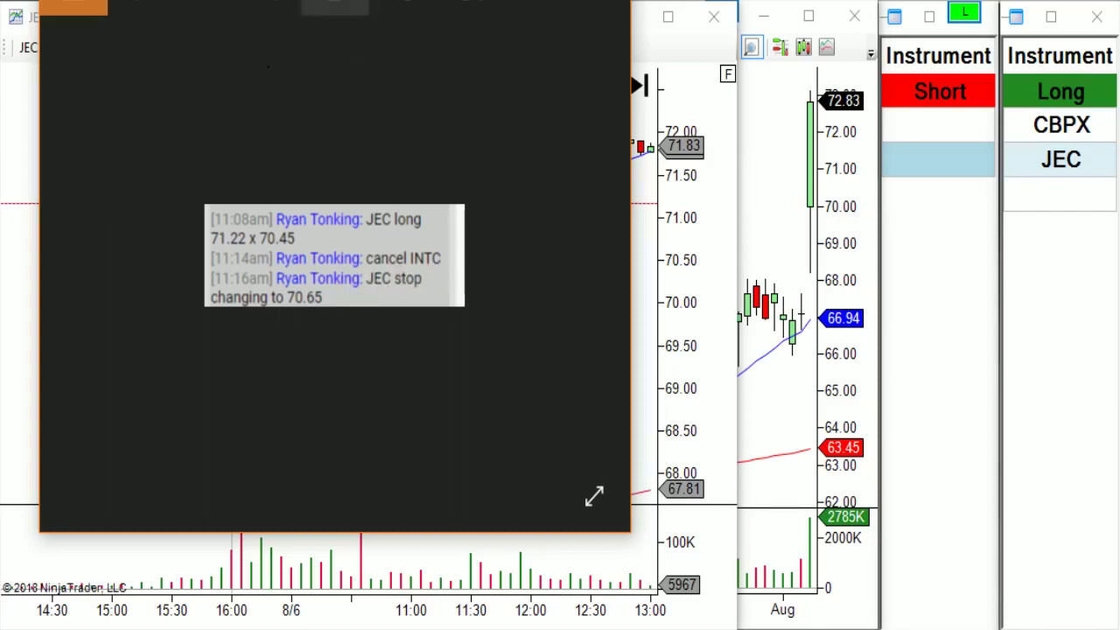
left_click_drag(262, 9, 0, 194)
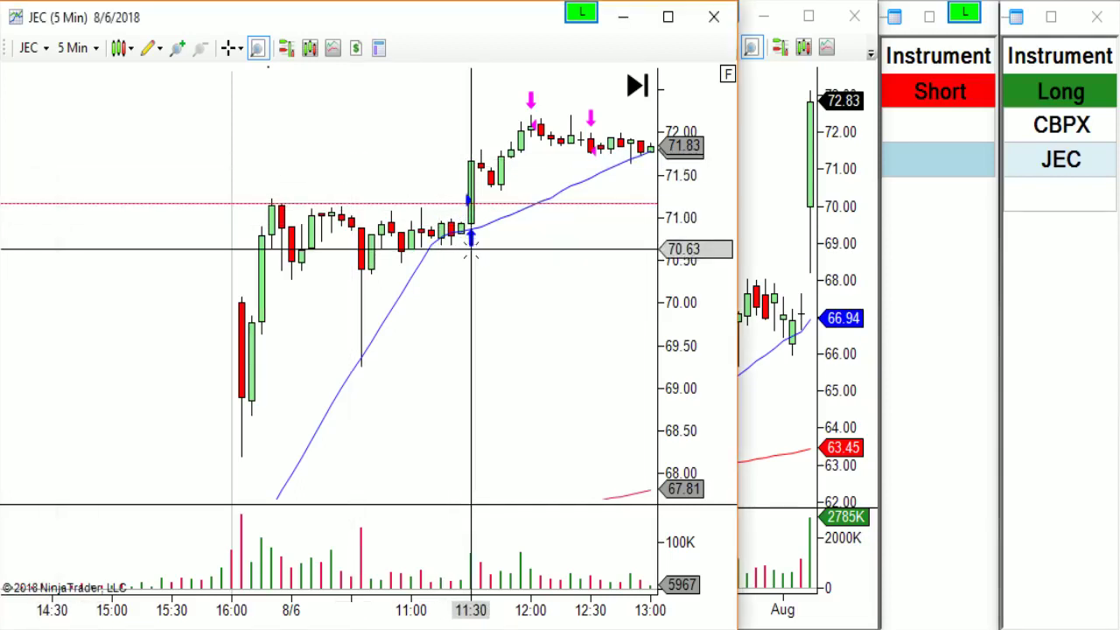
left_click(472, 250)
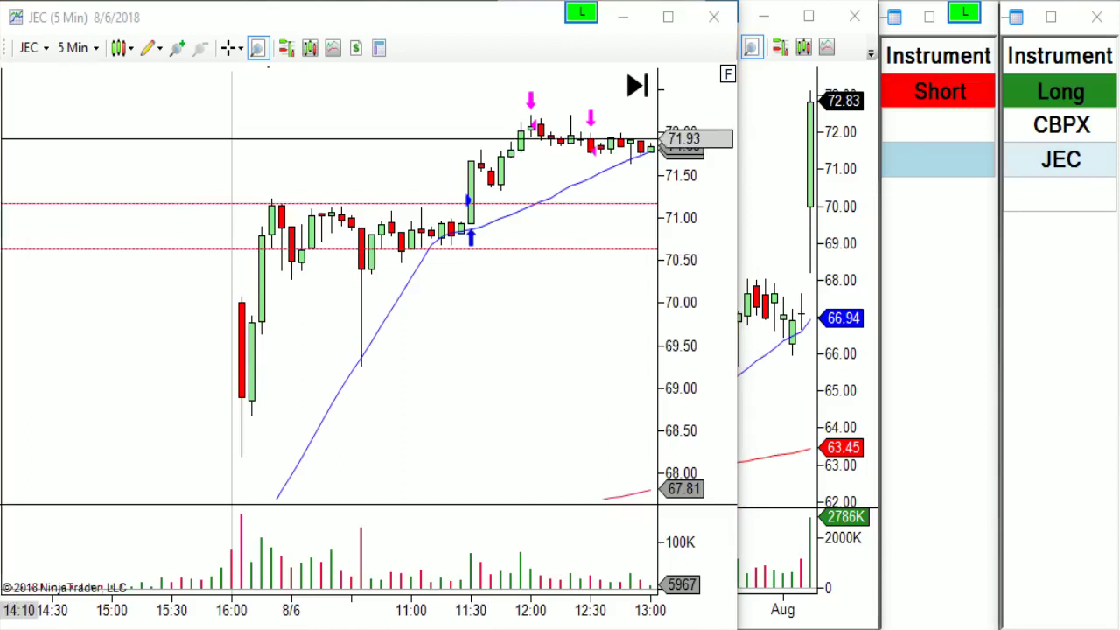
- Review the JEC alert images covering the target, the trailing stops and the final quarter's exit, comparing them with the 5-minute chart
key("alt+Tab")
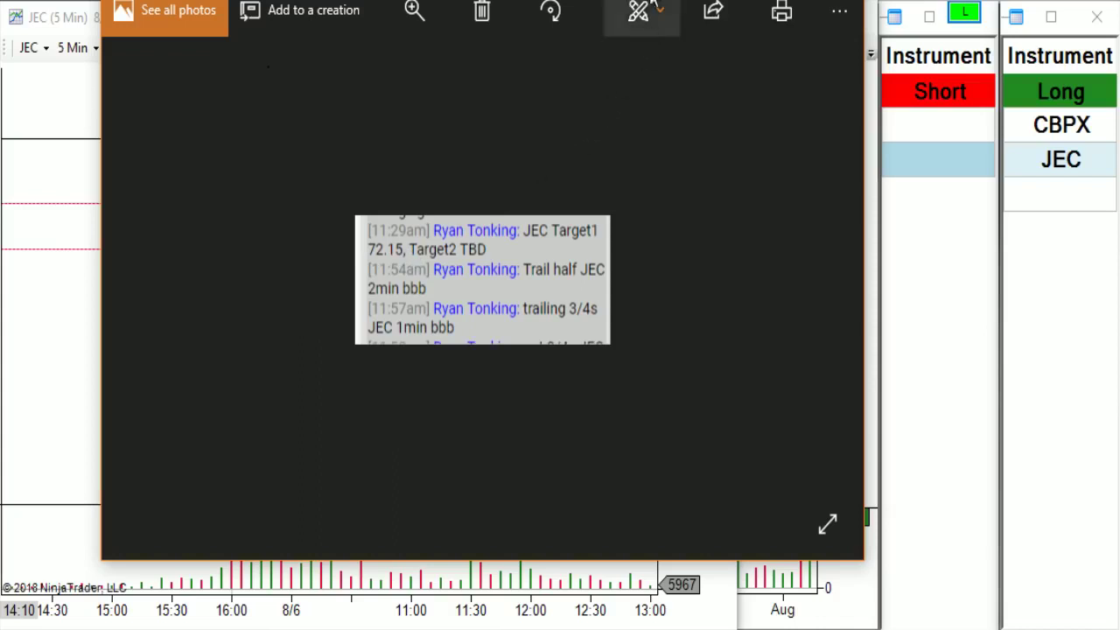
key("alt+Tab")
key("alt+Tab")
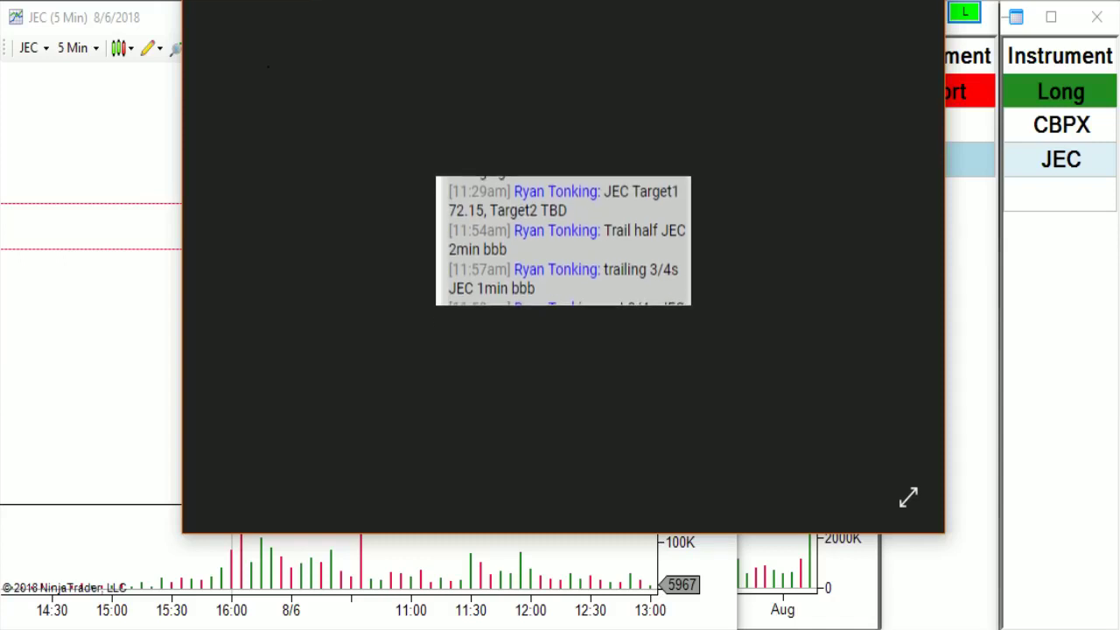
key("alt+Tab")
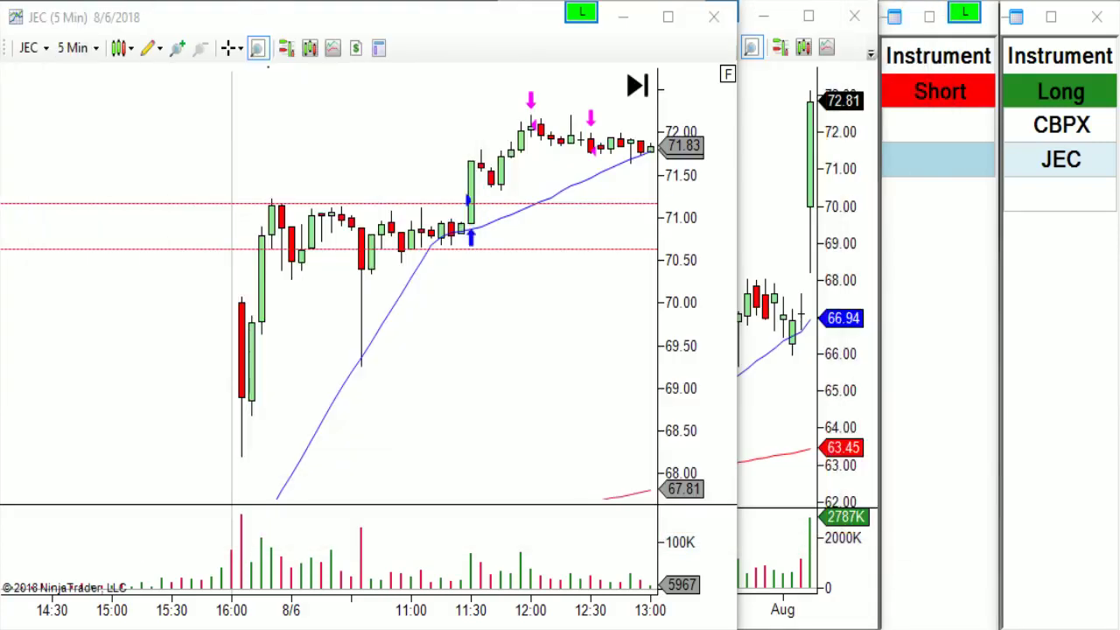
key("alt+Tab")
left_click_drag(523, 122, 419, 18)
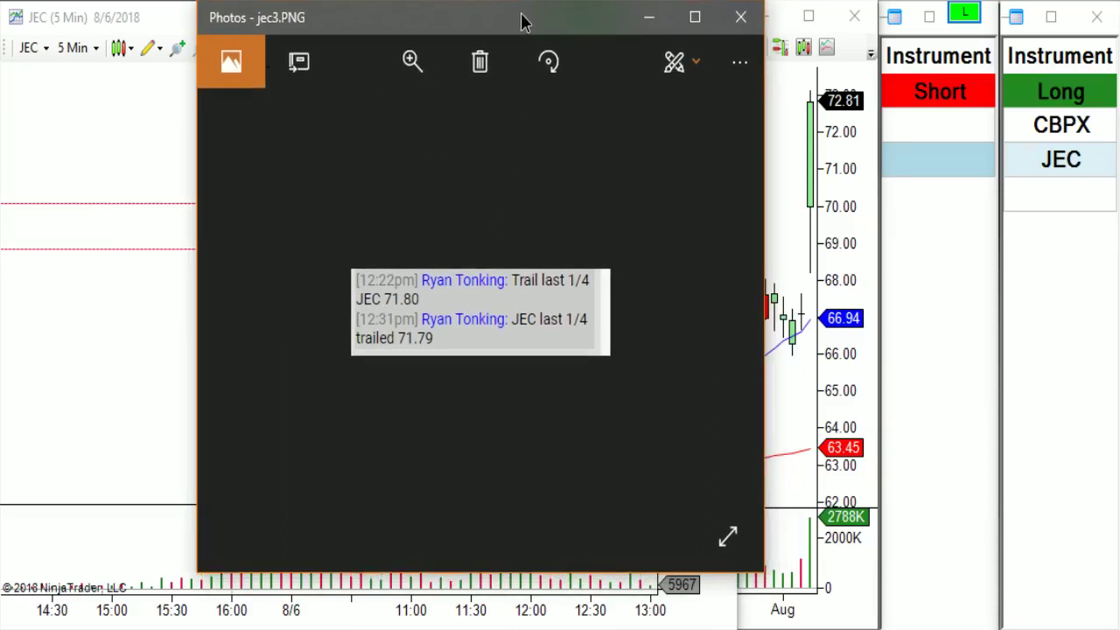
key("alt+F4")
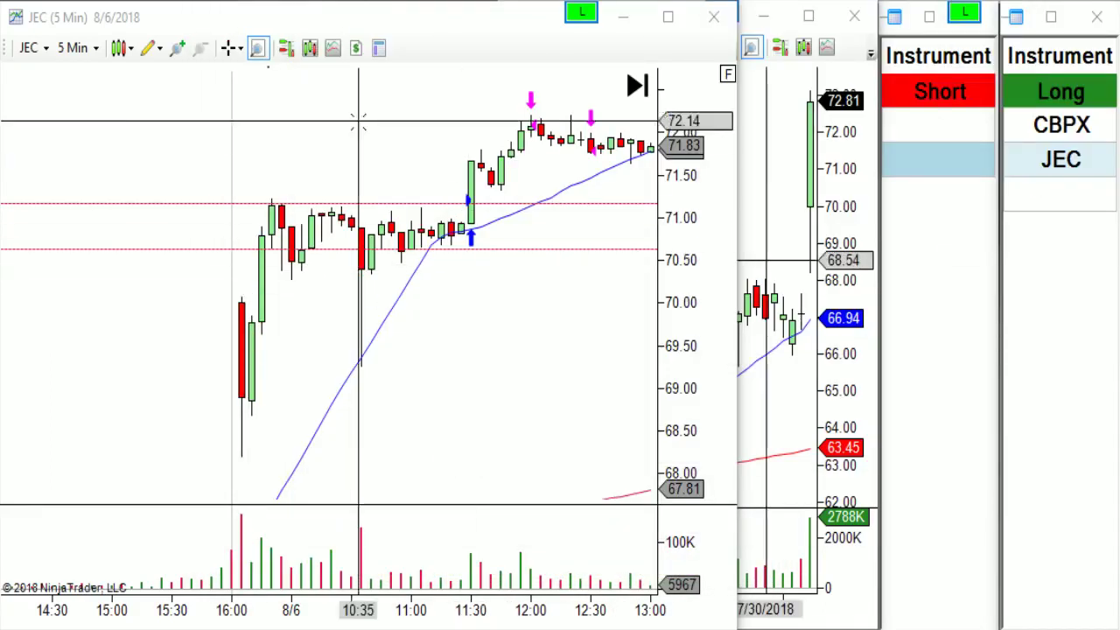
- Switch the daily JEC chart to the monthly interval to examine the longer-term price action, and return it to daily
scroll(332, 149, "down", 4)
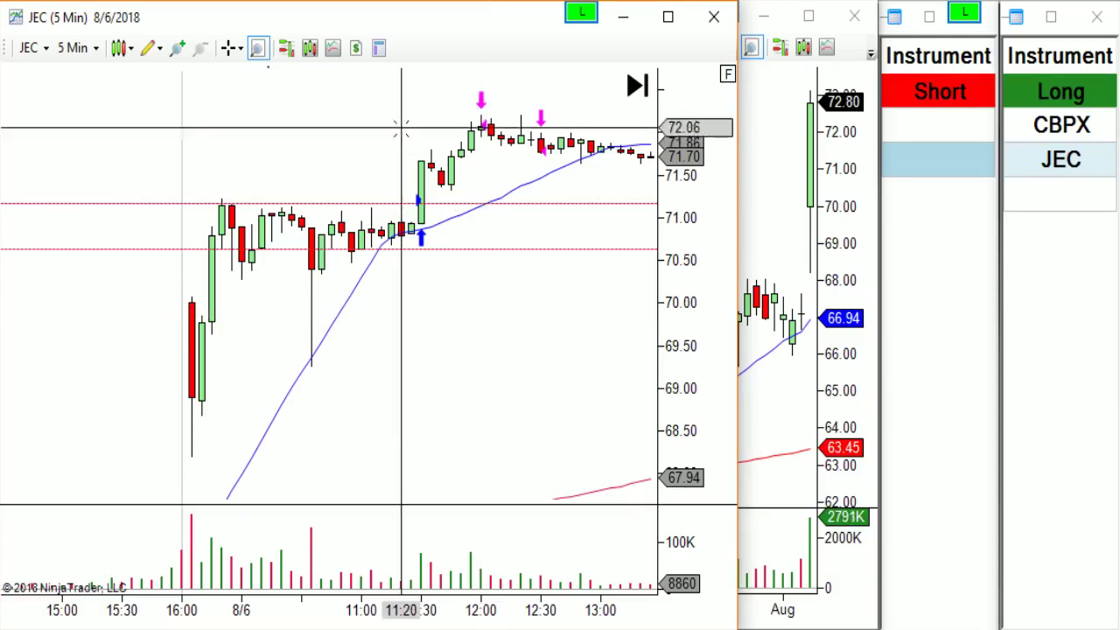
left_click(750, 118)
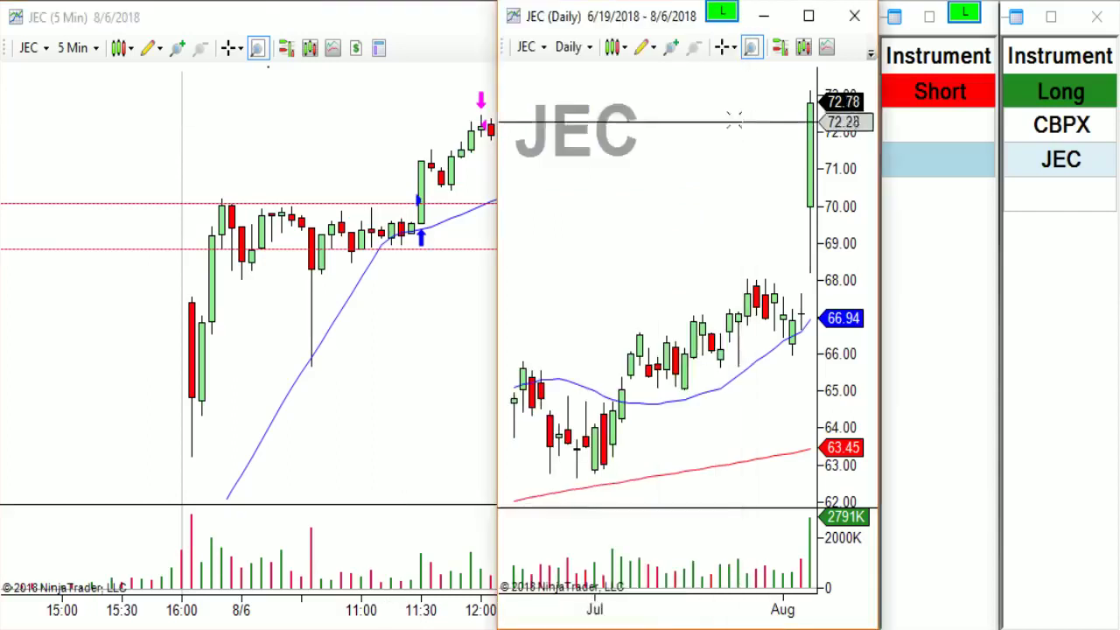
left_click(571, 46)
left_click(629, 323)
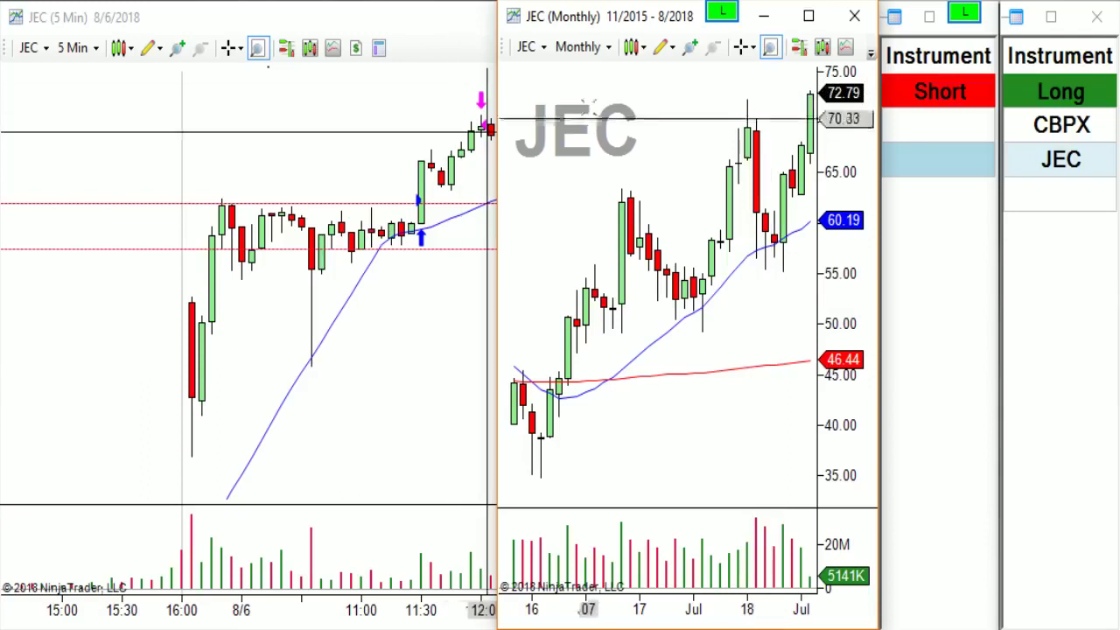
left_click(588, 51)
left_click(595, 272)
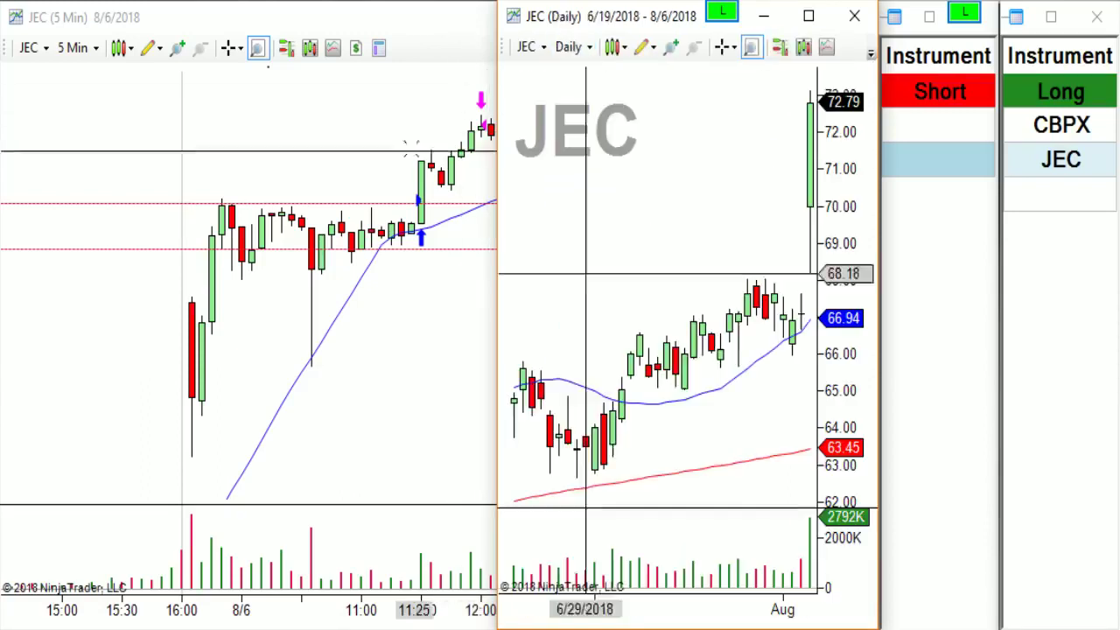
- Review the 5-minute JEC chart's afternoon price action after the trade exits, and remove both horizontal lines
left_click(395, 129)
left_click_drag(395, 129, 326, 169)
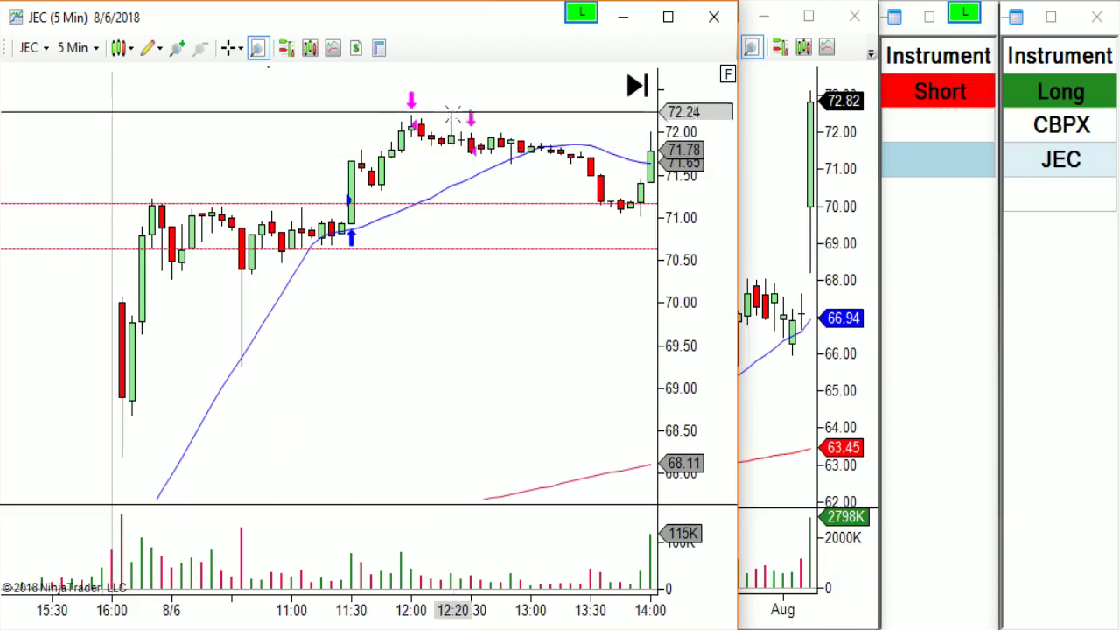
middle_click(400, 155)
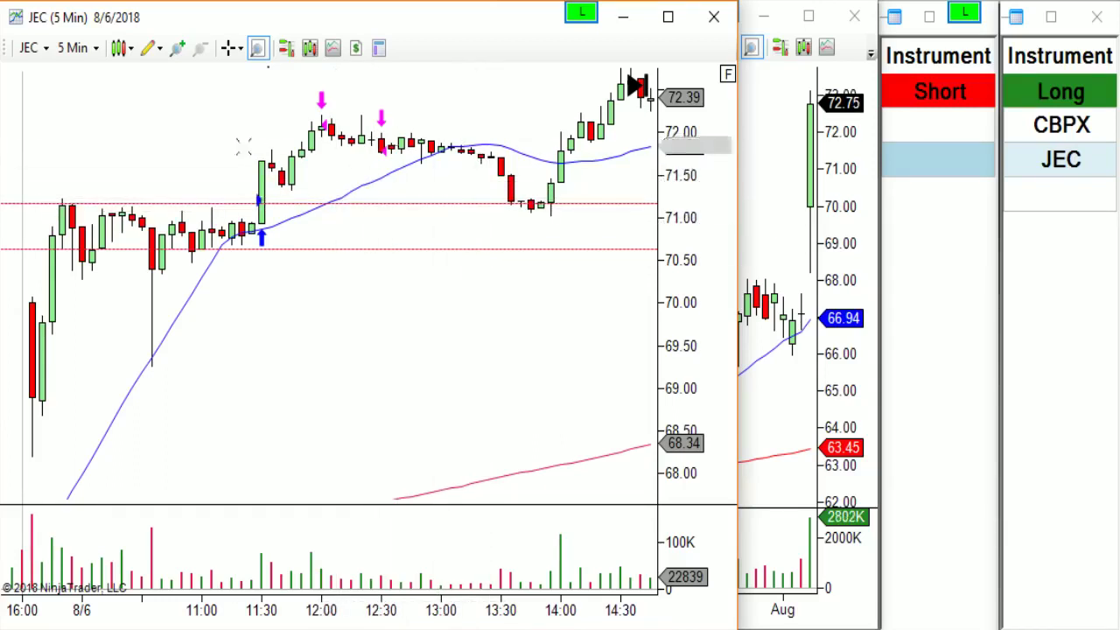
left_click_drag(243, 146, 542, 192)
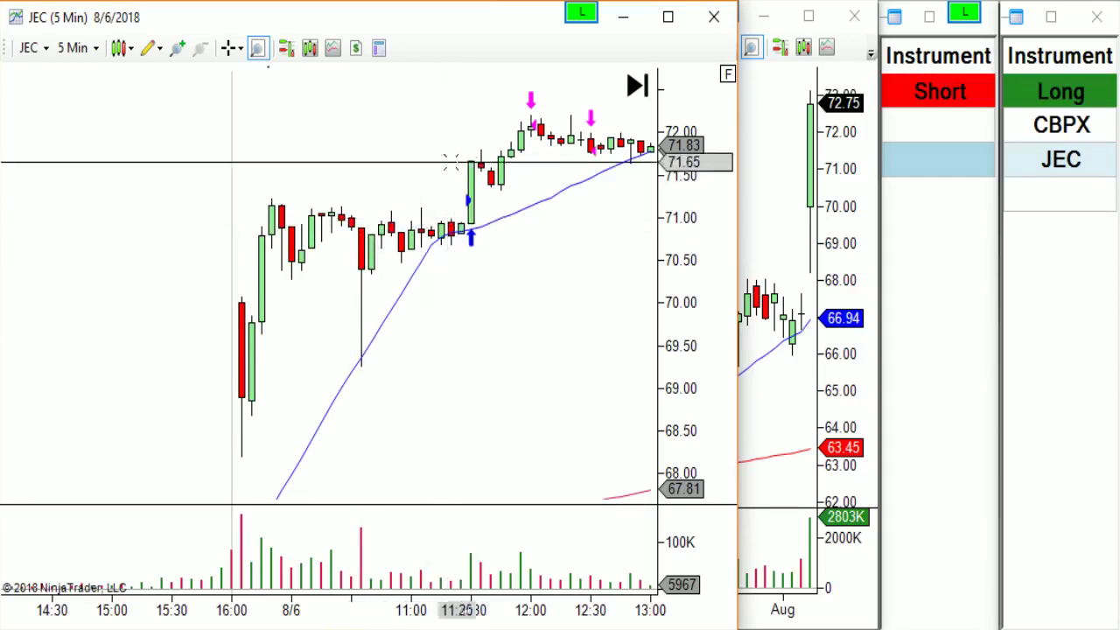
left_click_drag(451, 162, 364, 182)
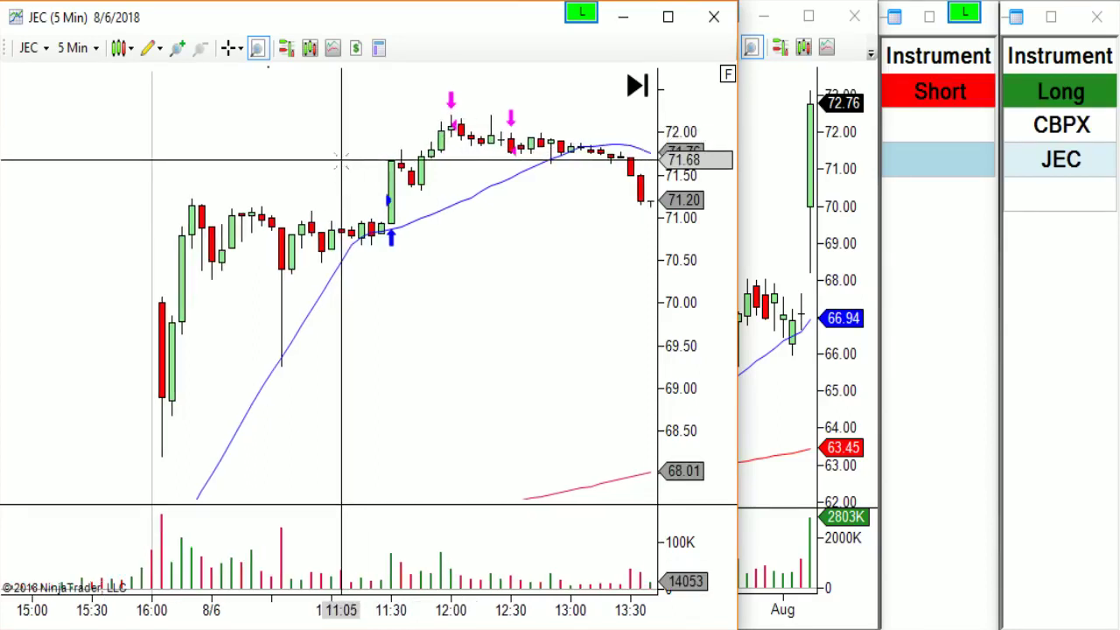
- Load CBPX from the Long watchlist into the linked charts and widen the 5-minute chart window
left_click(1054, 132)
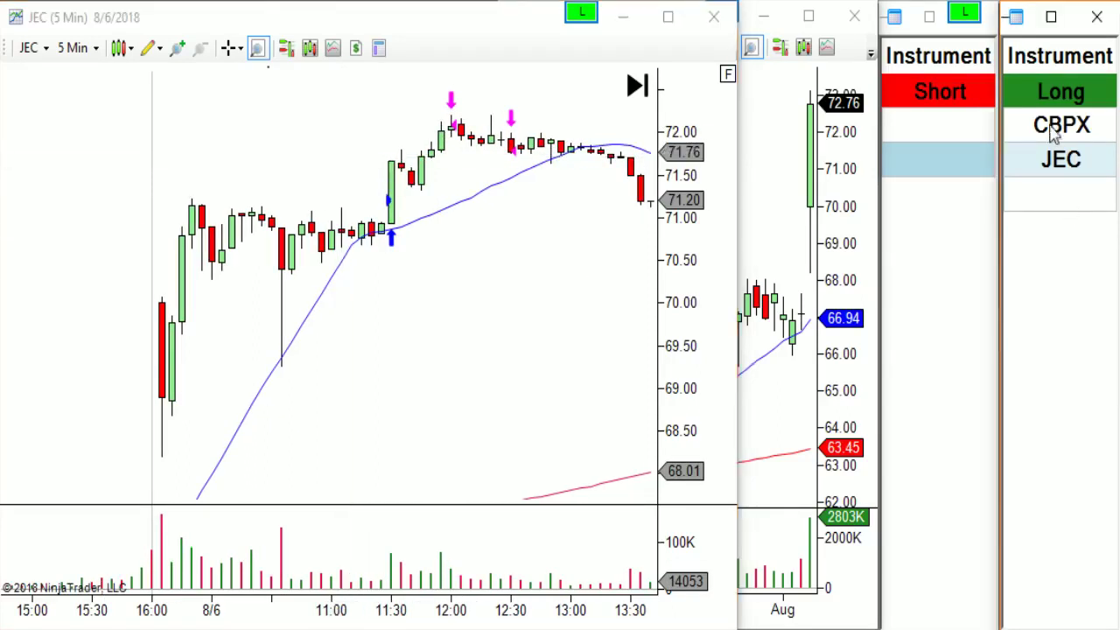
left_click(1054, 131)
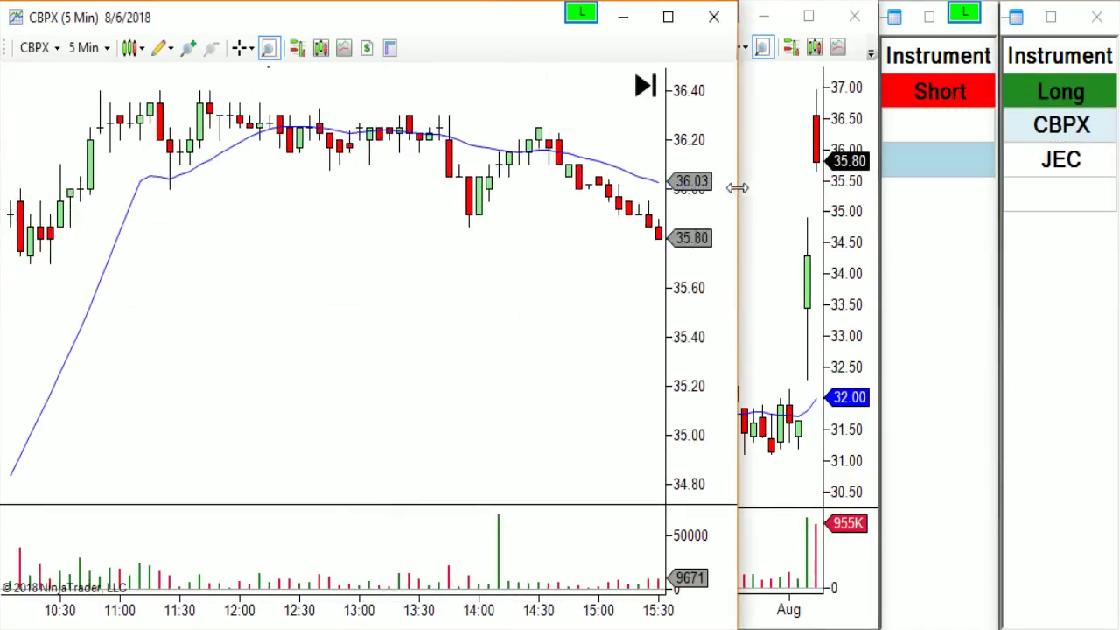
left_click_drag(736, 188, 833, 181)
- Review the CBPX 5-minute chart from the 8/6 opening through 15:30
left_click_drag(338, 317, 370, 325)
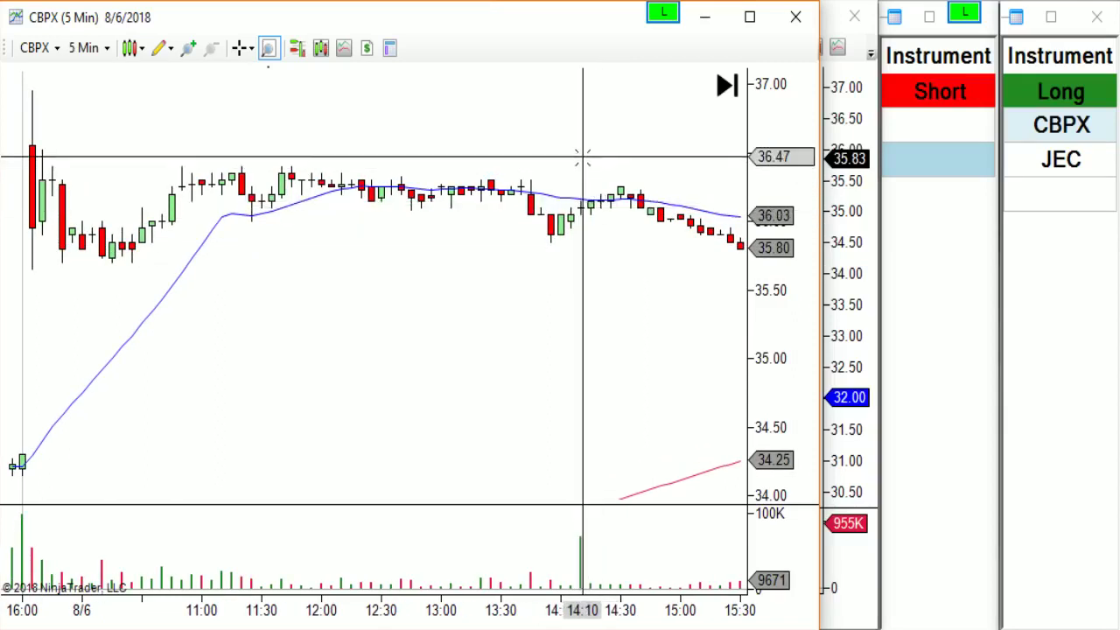
left_click_drag(582, 158, 550, 175)
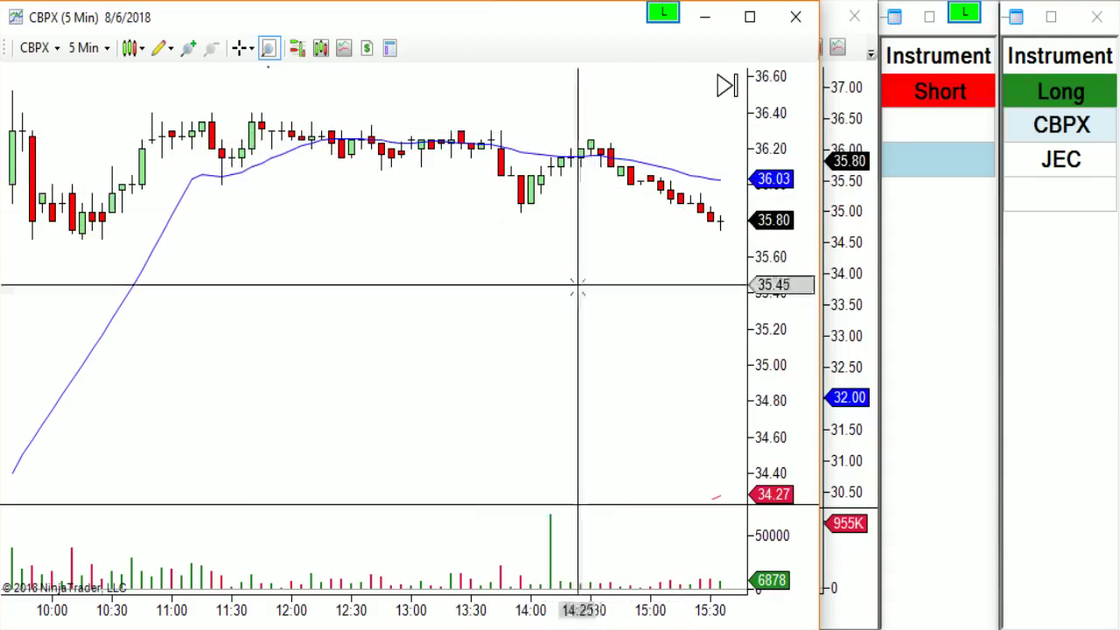
left_click_drag(430, 317, 475, 318)
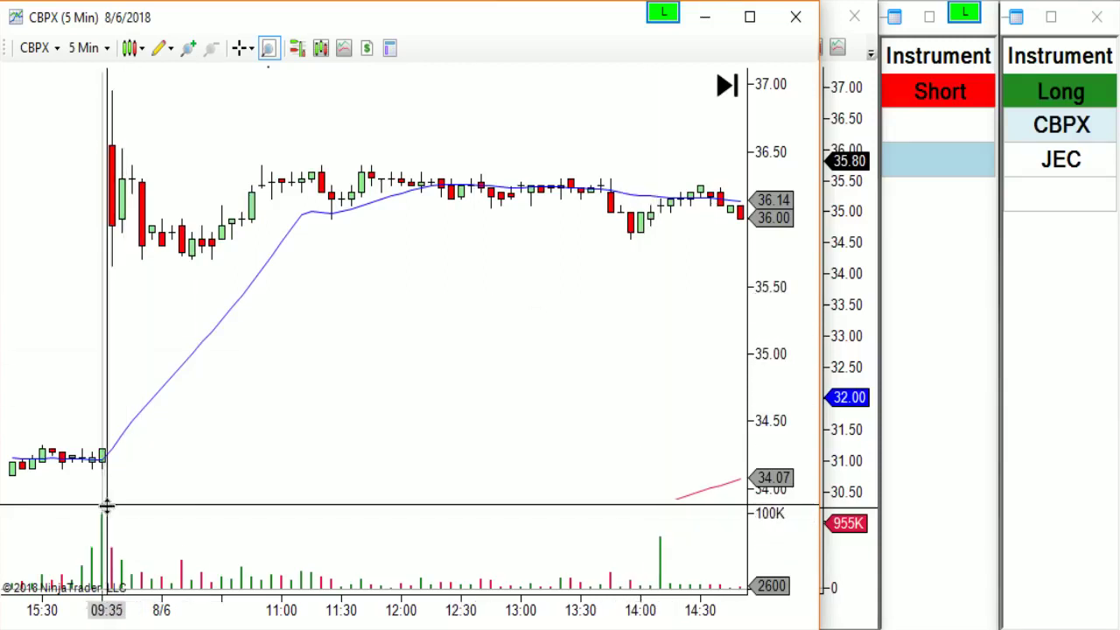
left_click_drag(482, 337, 364, 360)
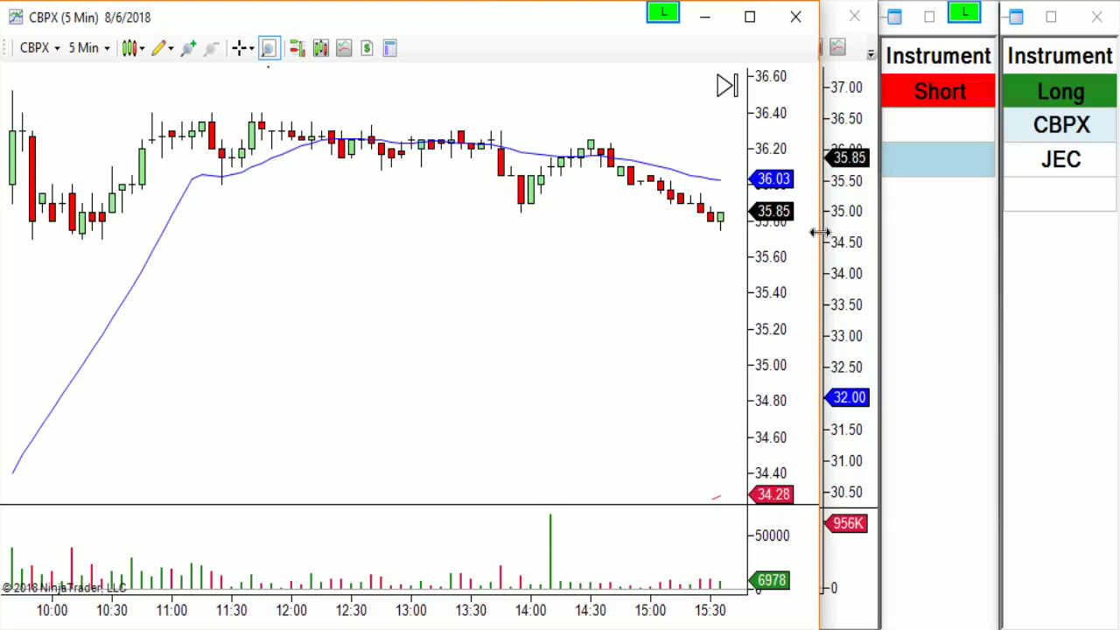
- Narrow the CBPX 5-minute chart window and widen the daily one so both charts stand side by side
left_click_drag(818, 233, 453, 317)
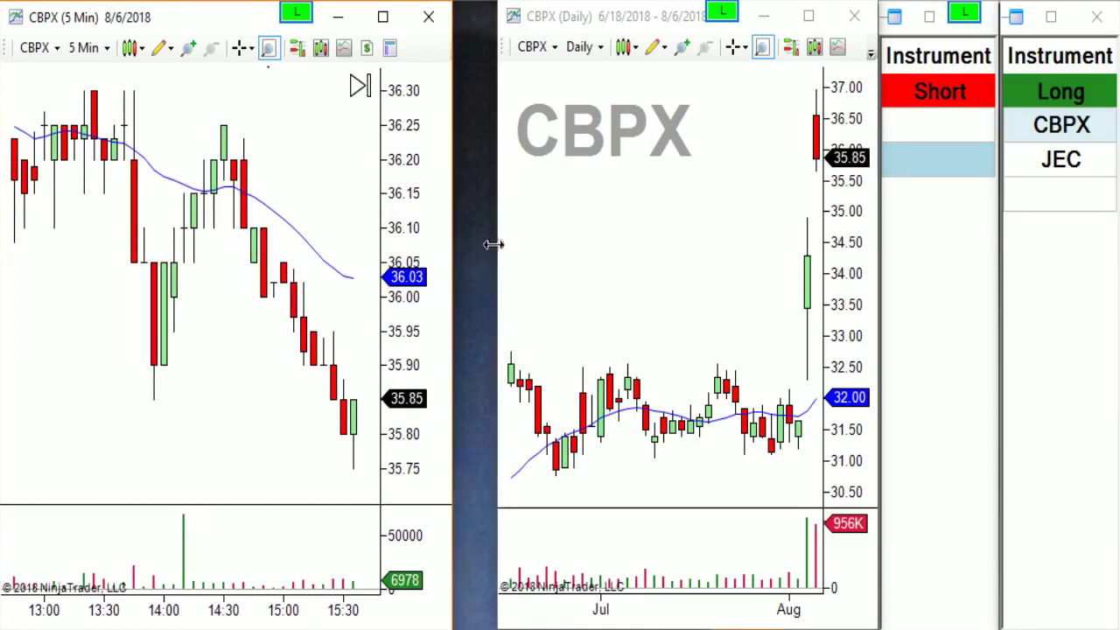
left_click_drag(492, 244, 443, 260)
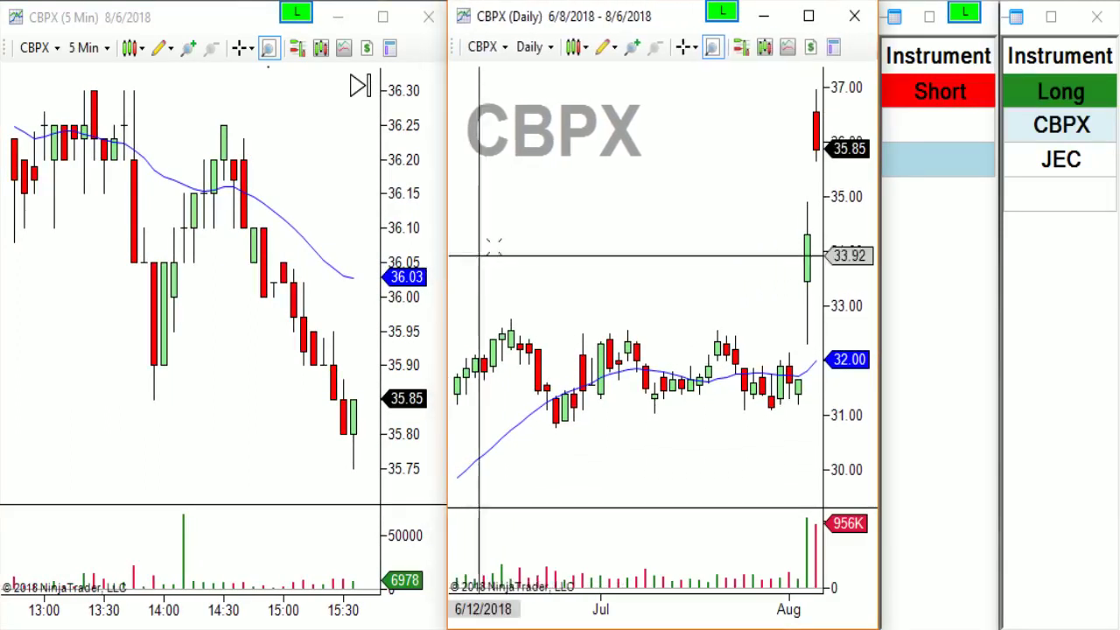
- Load JEC from the Long watchlist and bring the 5-minute chart back to the morning range and long entry
left_click(1047, 171)
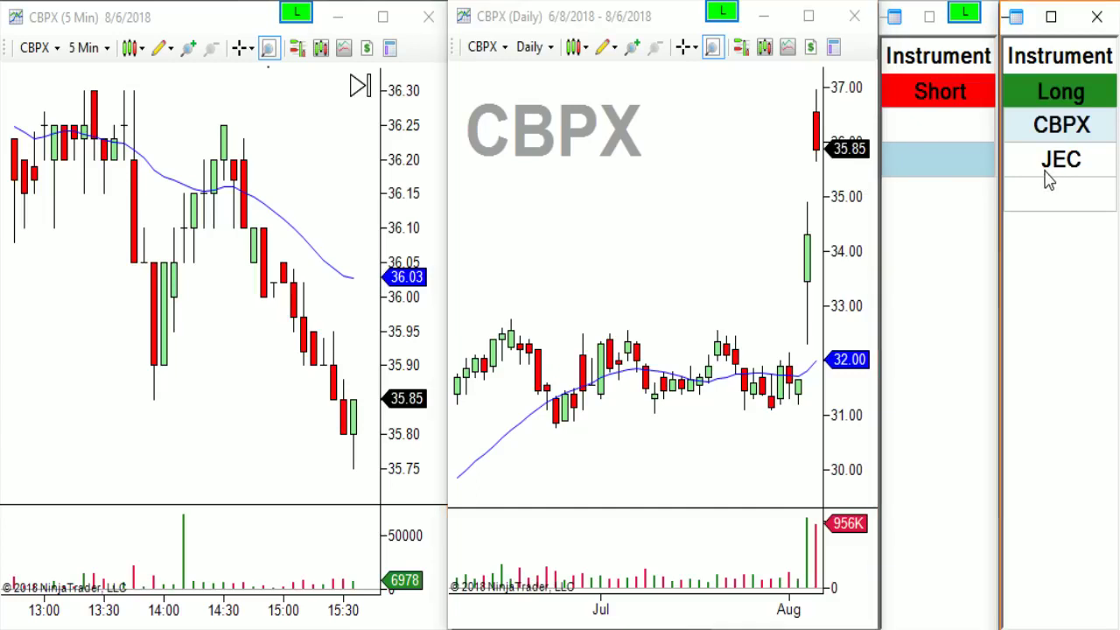
key("Down")
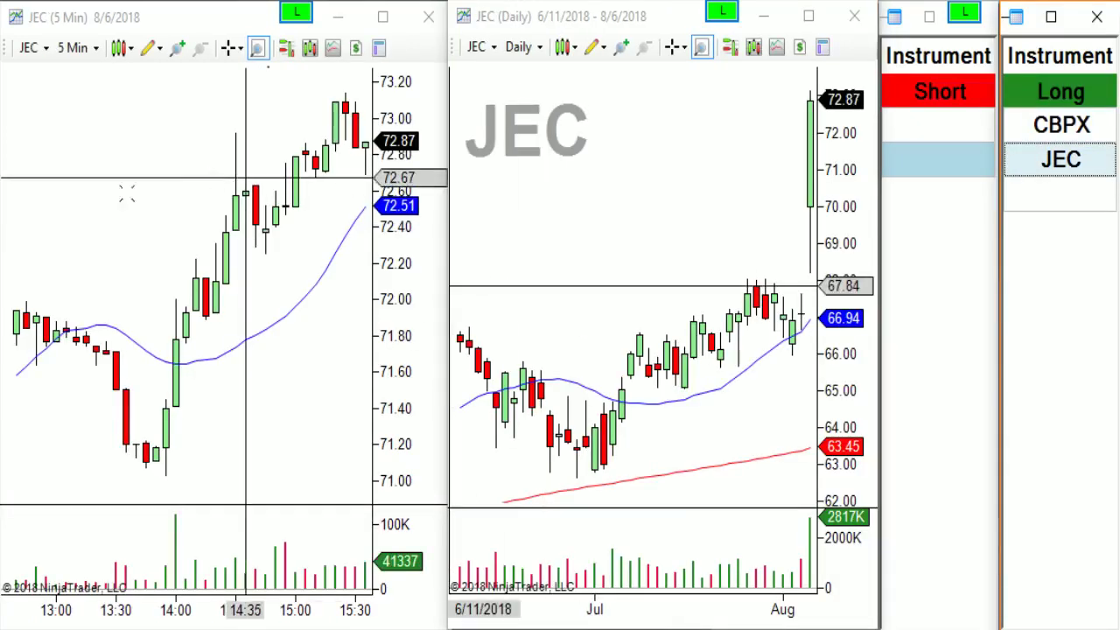
left_click(93, 74)
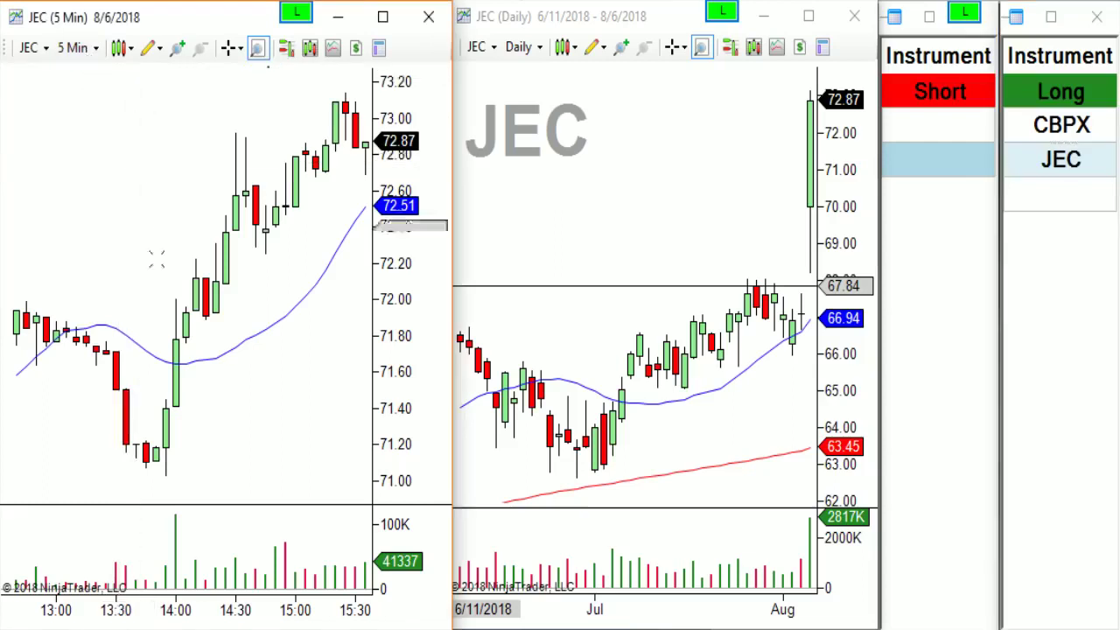
scroll(66, 461, "up", 5)
scroll(341, 385, "up", 5)
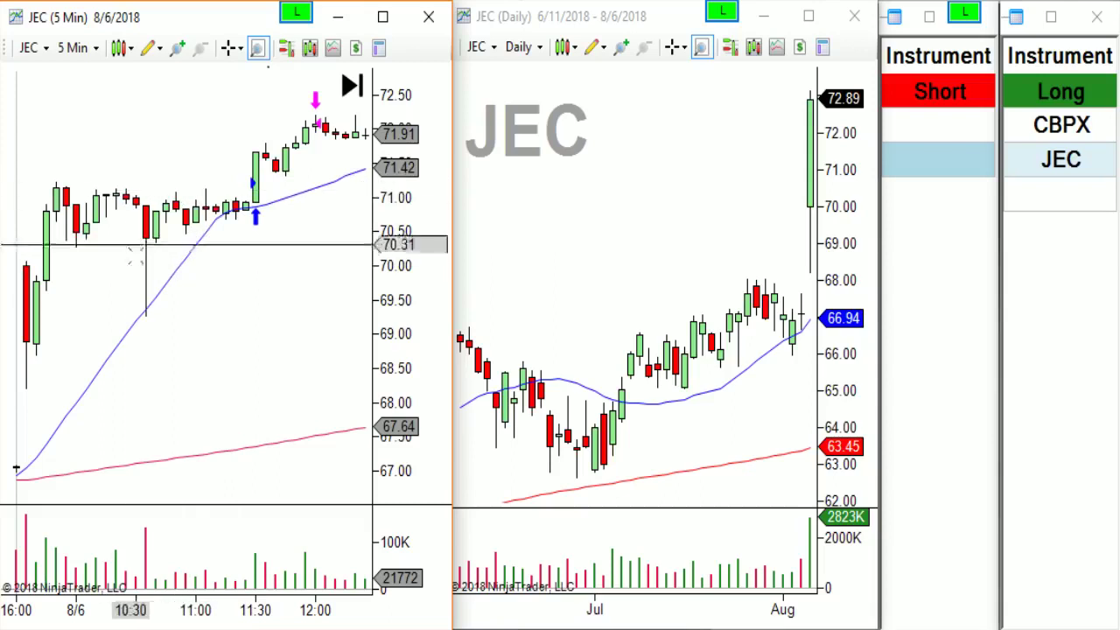
scroll(225, 316, "up", 2)
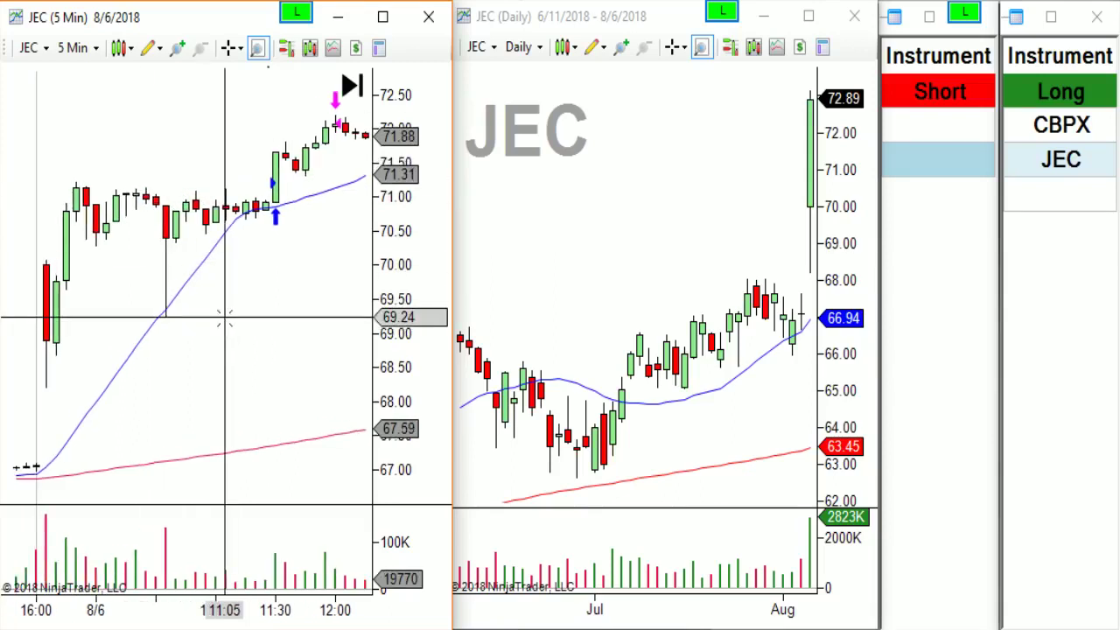